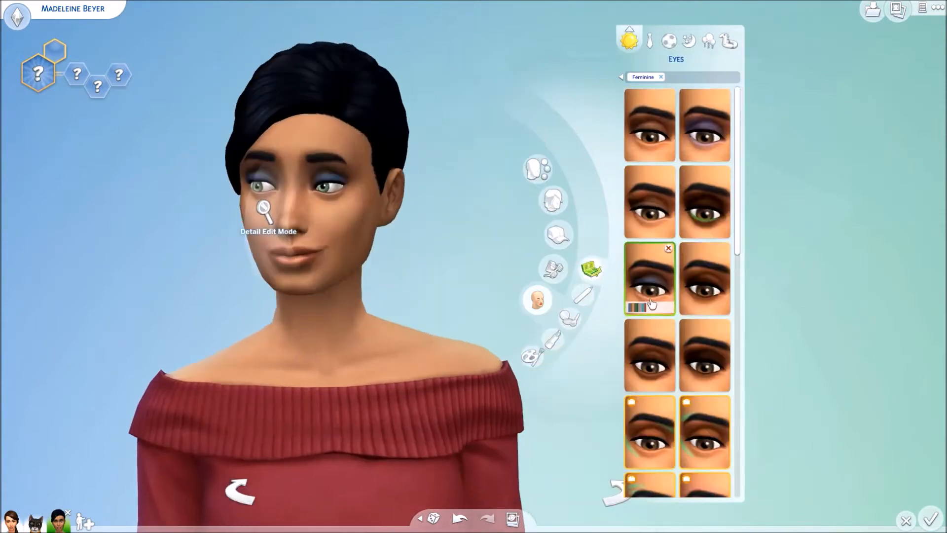
# Try other eyeshadow styles on the dark-haired Sim and apply the second eyeliner style in the feminine catalogue
pyautogui.scroll(-15, 691, 315)
pyautogui.click(704, 387)
pyautogui.click(729, 427)
pyautogui.click(650, 462)
pyautogui.click(674, 505)
pyautogui.click(583, 295)
pyautogui.click(706, 129)
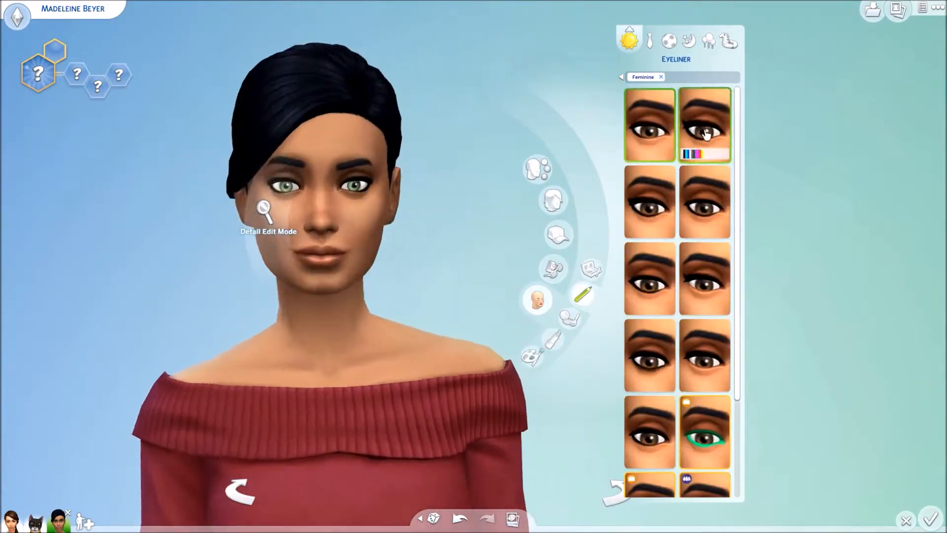
# Browse the feminine necklaces and turn the Sim around to view her from the side
pyautogui.click(553, 269)
pyautogui.click(577, 305)
pyautogui.scroll(-1, 710, 318)
pyautogui.scroll(-4, 710, 318)
pyautogui.click(711, 237)
pyautogui.click(718, 272)
pyautogui.click(706, 230)
pyautogui.scroll(-3, 276, 315)
pyautogui.moveTo(277, 316); pyautogui.dragTo(130, 316)
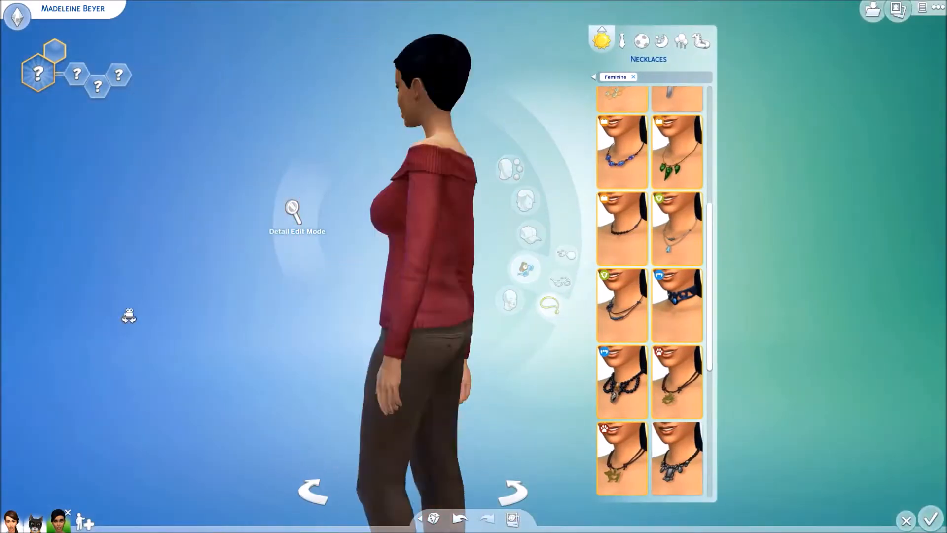
pyautogui.scroll(-2, 404, 468)
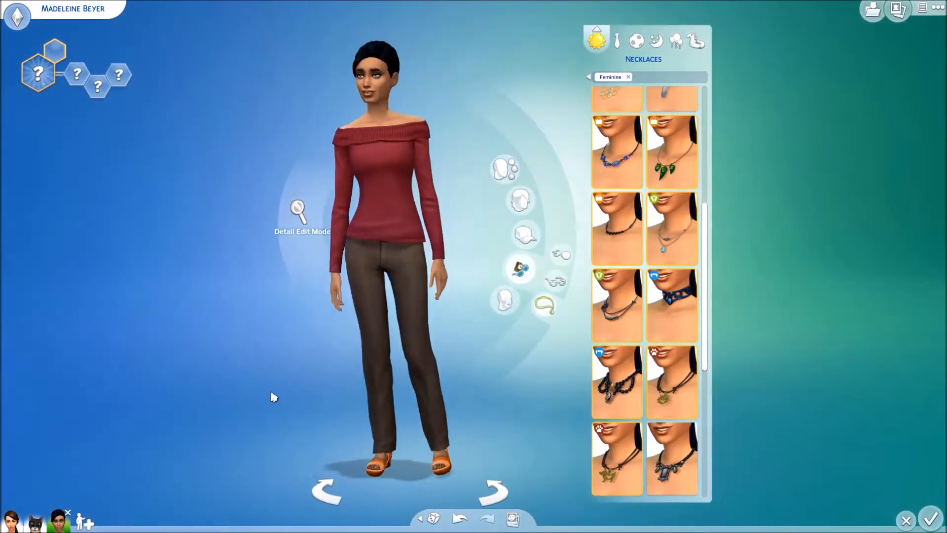
# Try several long black hairstyles on the Sim, working down the feminine hairstyle catalogue
pyautogui.click(520, 200)
pyautogui.click(564, 215)
pyautogui.scroll(-4, 646, 325)
pyautogui.scroll(-3, 683, 326)
pyautogui.scroll(3, 688, 340)
pyautogui.scroll(-6, 686, 355)
pyautogui.click(627, 164)
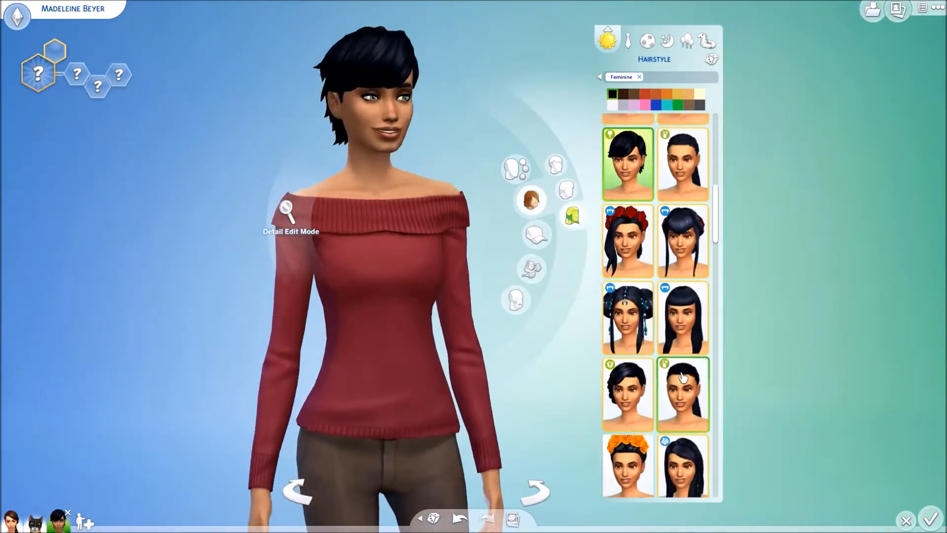
pyautogui.click(628, 394)
pyautogui.scroll(-2, 685, 370)
pyautogui.scroll(-6, 683, 370)
pyautogui.click(682, 327)
pyautogui.scroll(-5, 675, 404)
pyautogui.click(628, 297)
pyautogui.click(688, 395)
pyautogui.scroll(-6, 675, 370)
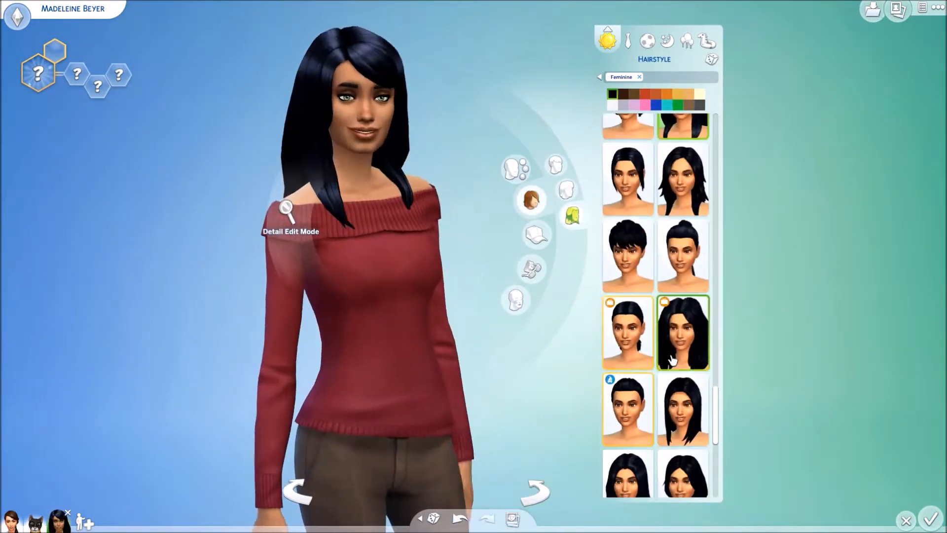
# Try further long hairstyles from the end and the beginning of the feminine catalogue
pyautogui.scroll(-6, 672, 360)
pyautogui.click(630, 380)
pyautogui.click(683, 449)
pyautogui.scroll(20, 682, 395)
pyautogui.click(679, 371)
pyautogui.scroll(-6, 682, 370)
pyautogui.click(685, 354)
pyautogui.scroll(1, 681, 296)
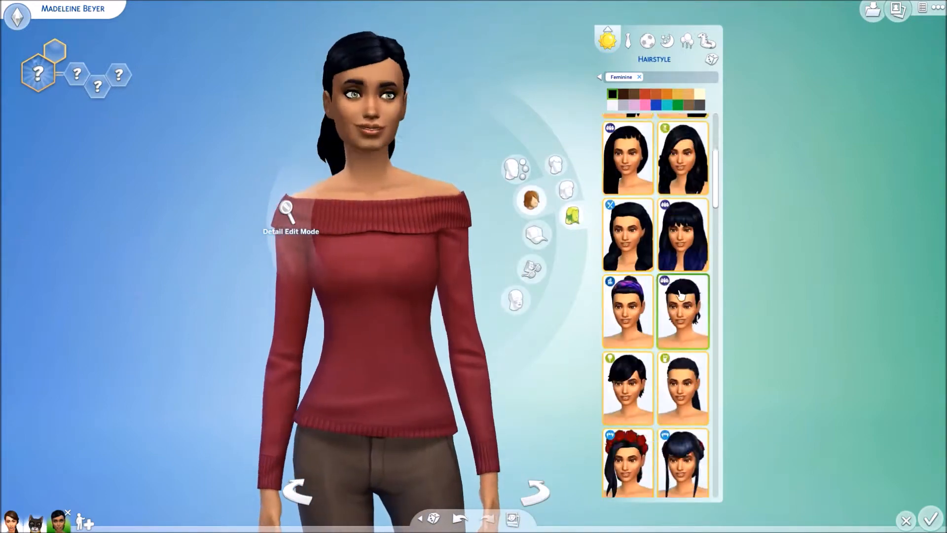
pyautogui.scroll(5, 680, 296)
pyautogui.click(630, 153)
pyautogui.click(629, 221)
# Compare the shorter feminine hairstyles and choose the black chin-length bob with a straight fringe
pyautogui.click(566, 190)
pyautogui.scroll(-6, 687, 335)
pyautogui.click(630, 349)
pyautogui.click(683, 350)
pyautogui.scroll(-6, 695, 385)
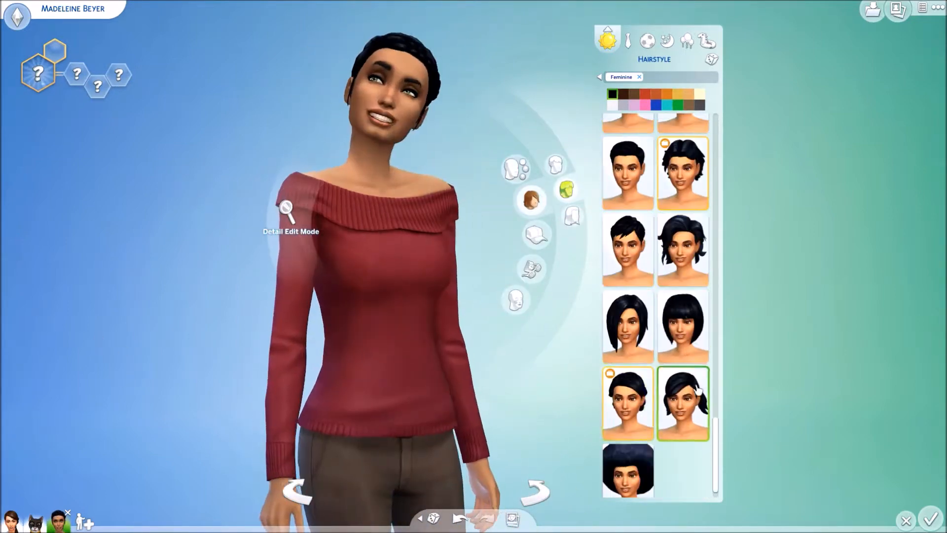
pyautogui.click(682, 325)
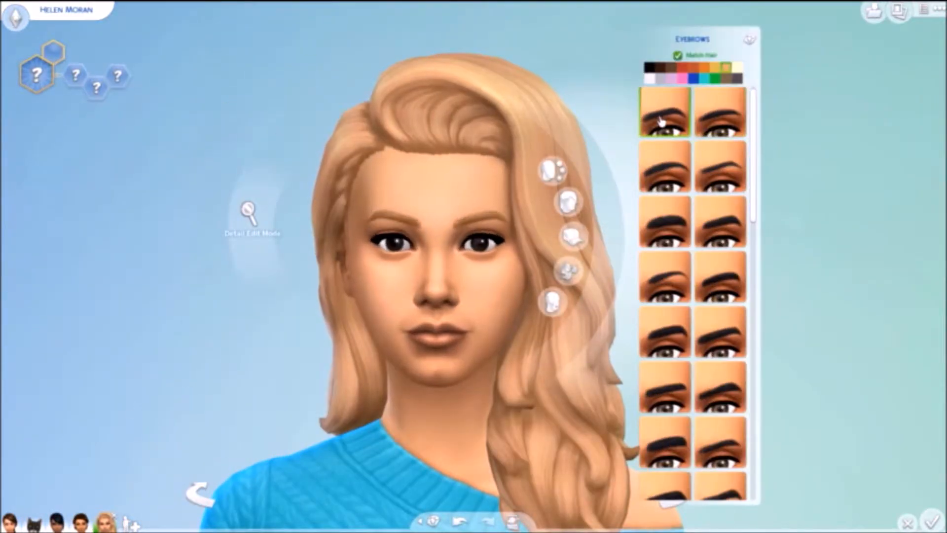
# Compare the eyebrow shapes and choose one for the blonde Sim, keeping the colour matched to her hair
pyautogui.click(721, 249)
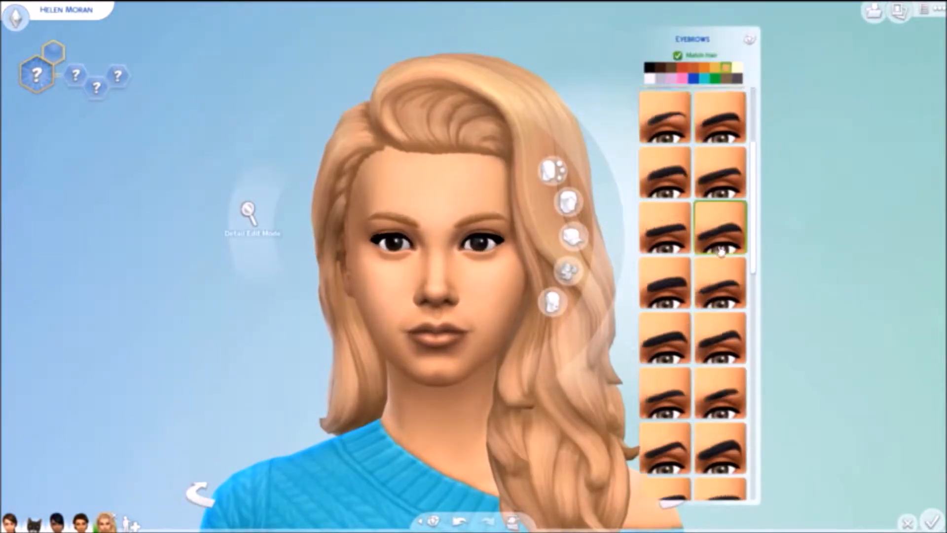
pyautogui.scroll(-5, 721, 276)
pyautogui.click(721, 362)
pyautogui.click(680, 422)
# Set the blonde Sim's eye colour to blue and switch to Detail Edit Mode to refine her face
pyautogui.click(480, 242)
pyautogui.click(672, 68)
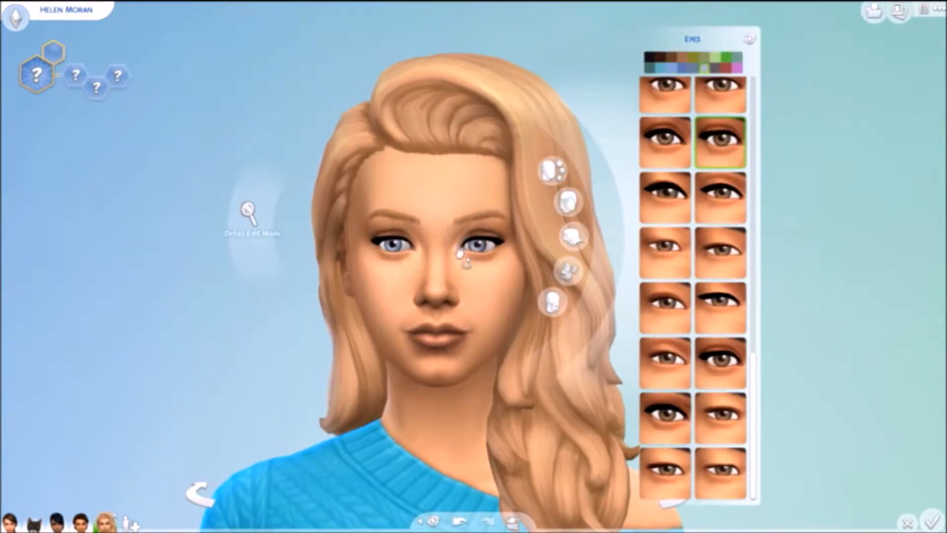
pyautogui.click(249, 213)
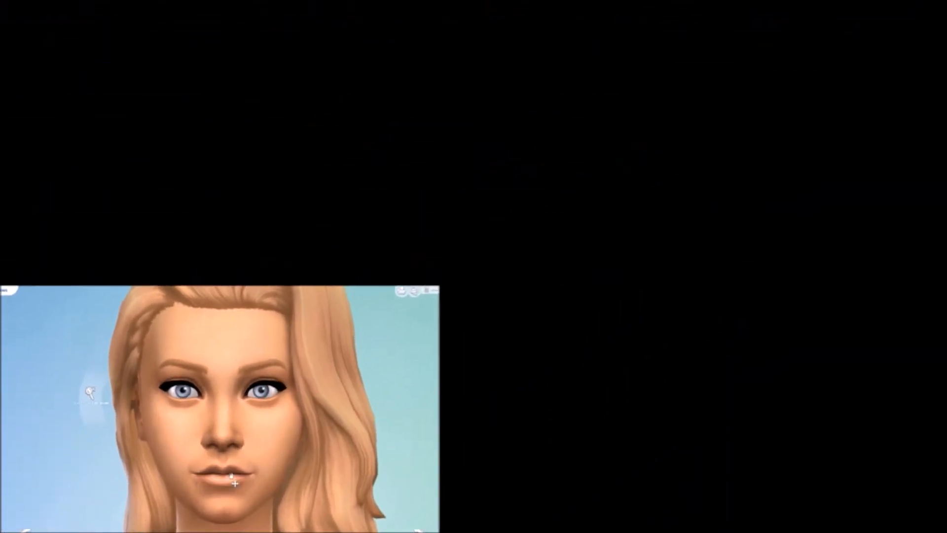
pyautogui.click(261, 391)
pyautogui.click(168, 466)
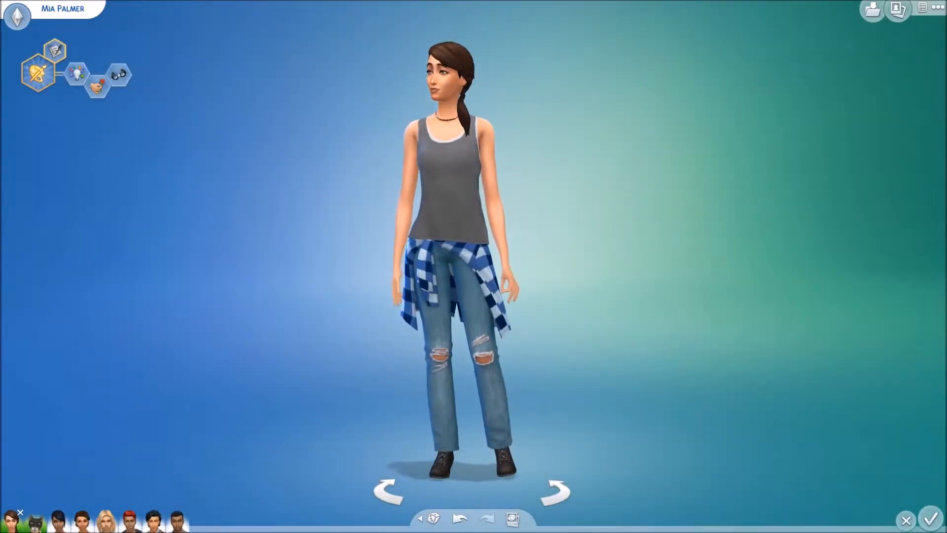
# Review the tuxedo cat and the six remaining Sims one by one, and accept the finished household
pyautogui.click(35, 521)
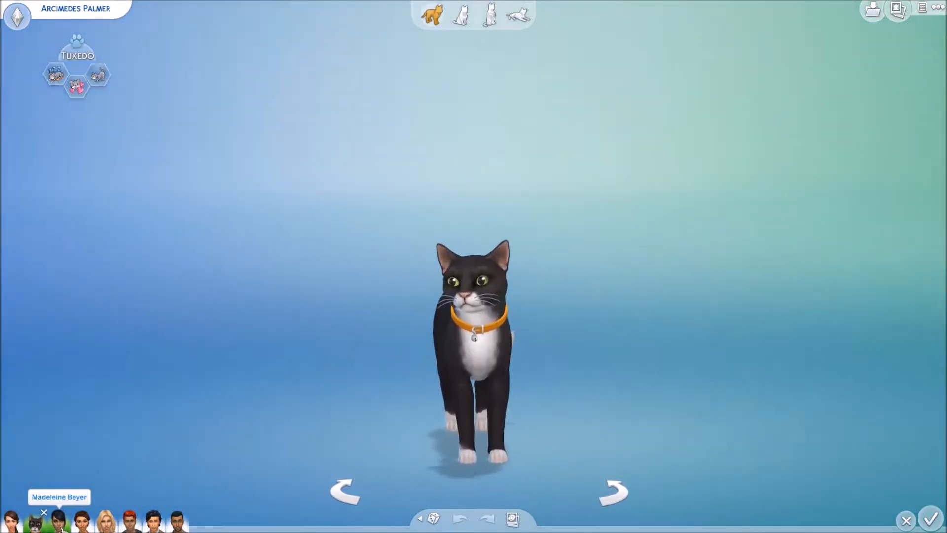
pyautogui.click(58, 521)
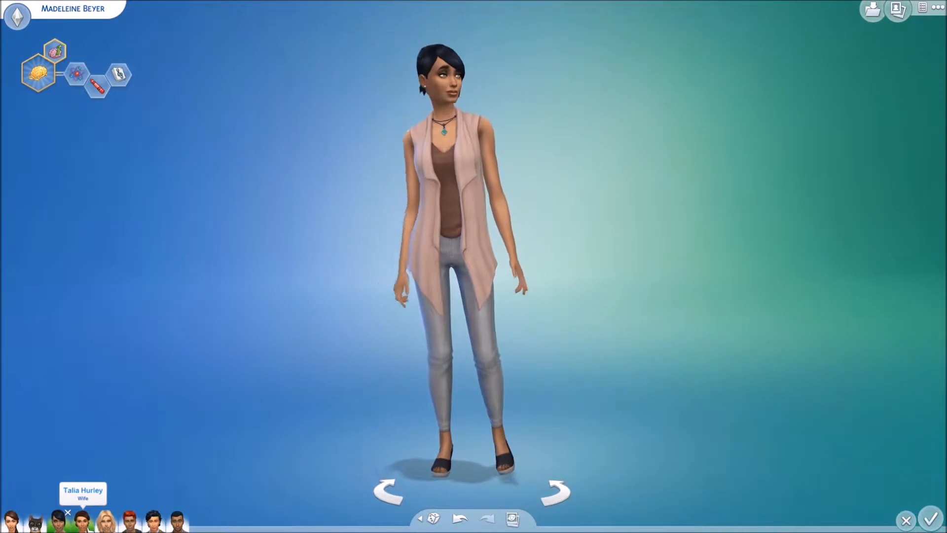
pyautogui.click(82, 520)
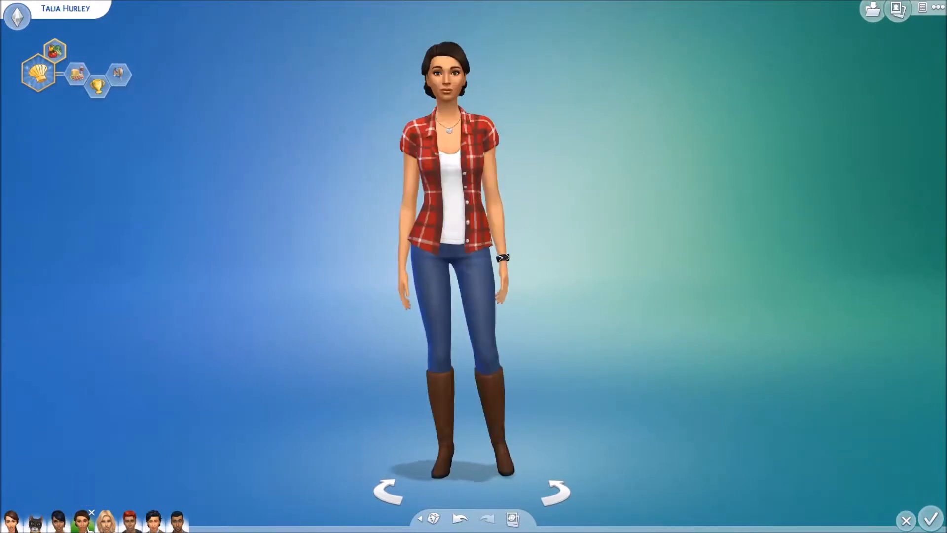
pyautogui.click(107, 523)
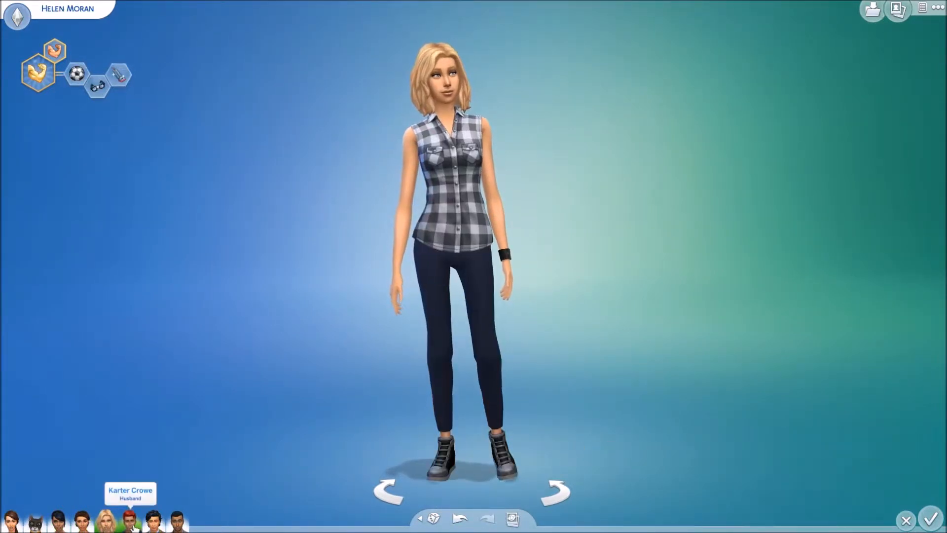
pyautogui.click(133, 524)
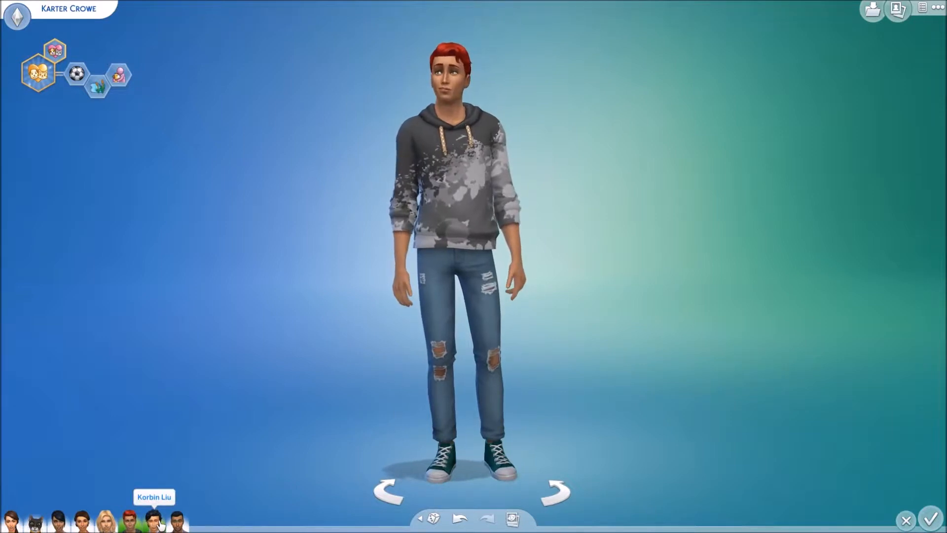
pyautogui.click(160, 525)
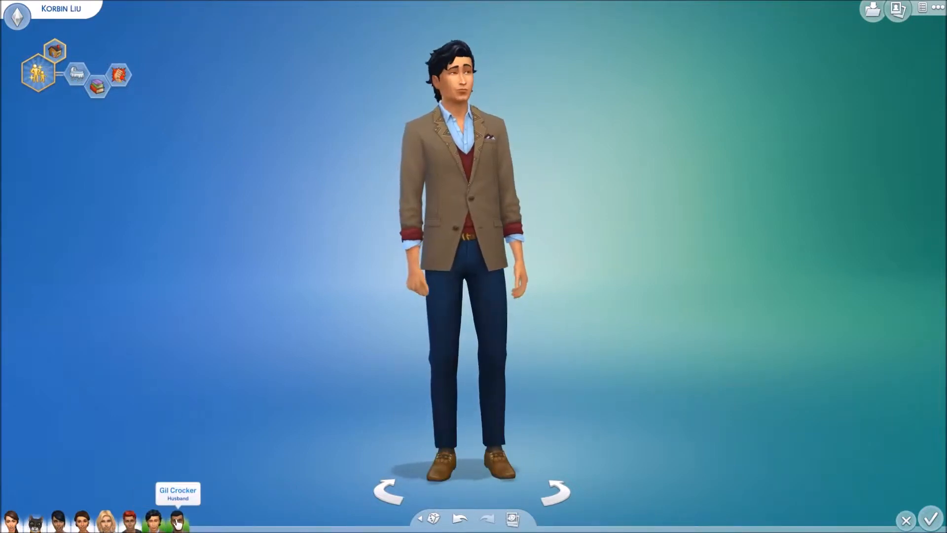
pyautogui.click(177, 523)
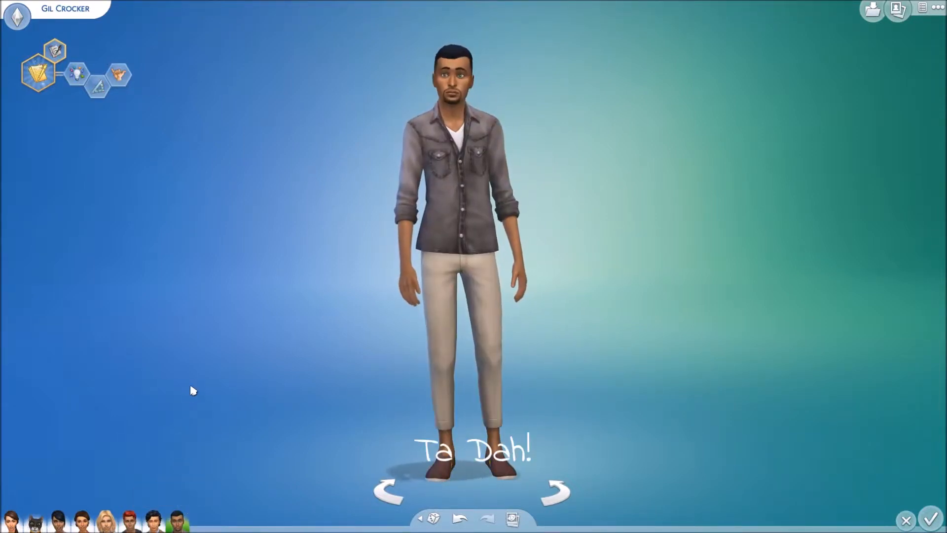
pyautogui.click(932, 519)
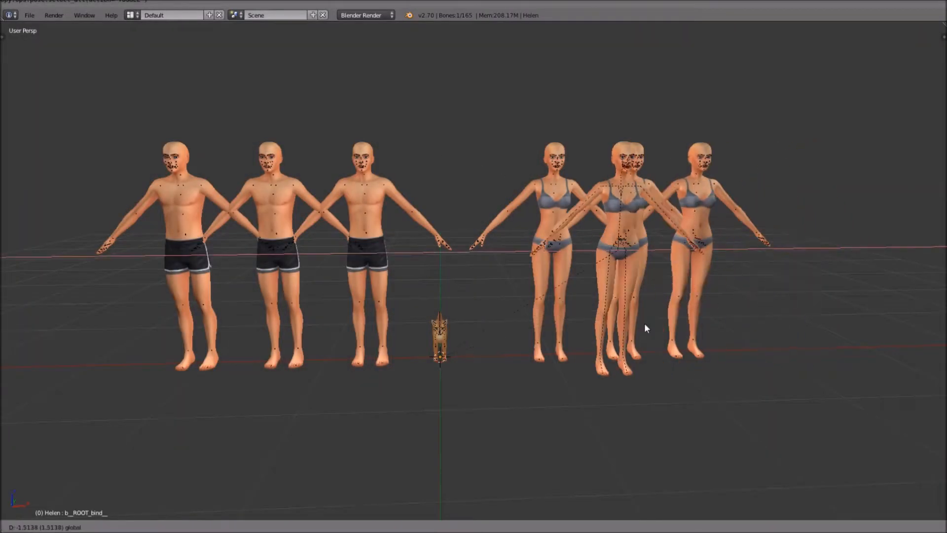
# In Blender, move the front female rig over to the male rigs and adjust the spacing of the neighbouring rigs
pyautogui.click(432, 355)
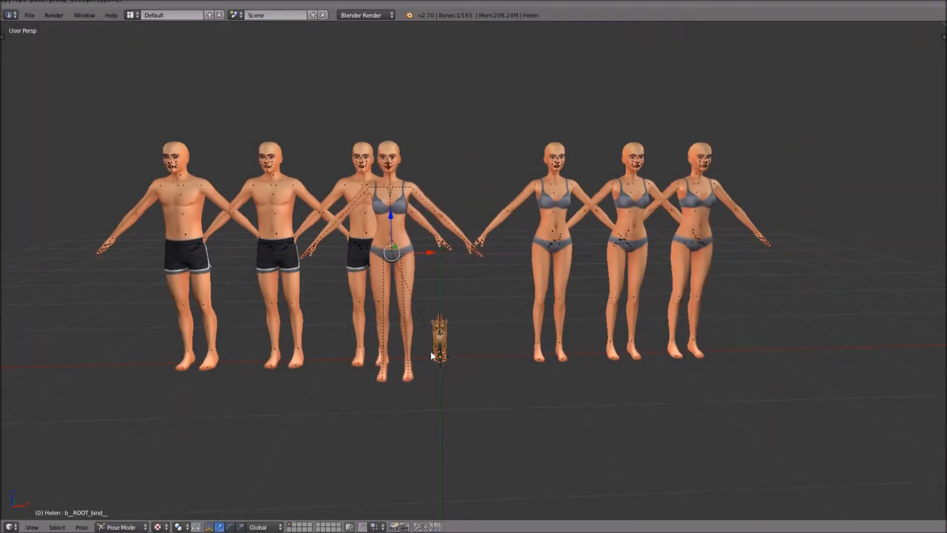
pyautogui.rightClick(697, 242)
pyautogui.moveTo(733, 242); pyautogui.dragTo(740, 242)
pyautogui.rightClick(632, 244)
pyautogui.rightClick(277, 246)
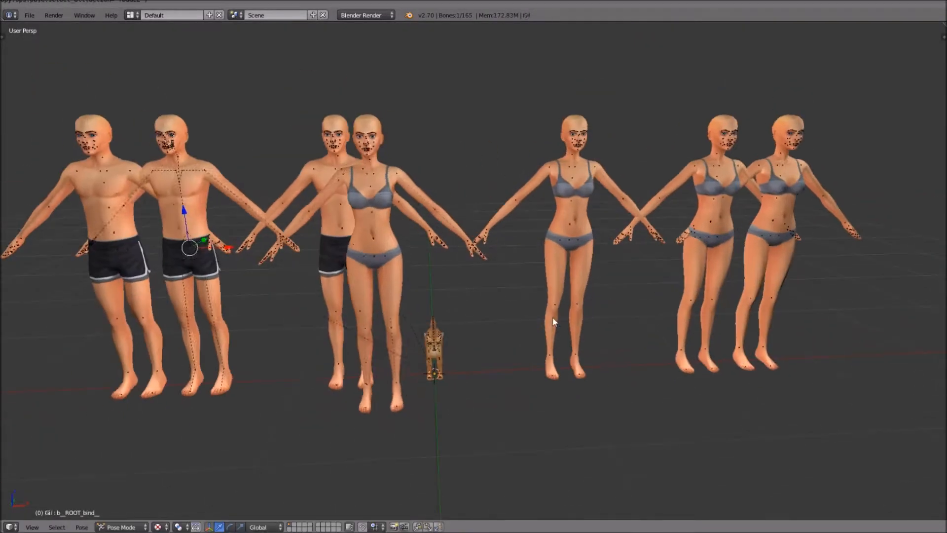
# Shift the female rig standing beside the men slightly sideways
pyautogui.rightClick(372, 252)
pyautogui.moveTo(554, 321); pyautogui.dragTo(444, 315, button='middle')
pyautogui.moveTo(380, 234); pyautogui.dragTo(409, 226)
pyautogui.click(408, 226)
pyautogui.moveTo(408, 246); pyautogui.dragTo(493, 246, button='middle')
# Move the cat rig along the X axis toward the female rigs
pyautogui.rightClick(395, 402)
pyautogui.press('g')
pyautogui.press('x')
pyautogui.scroll(-5, 656, 362)
pyautogui.scroll(3, 630, 351)
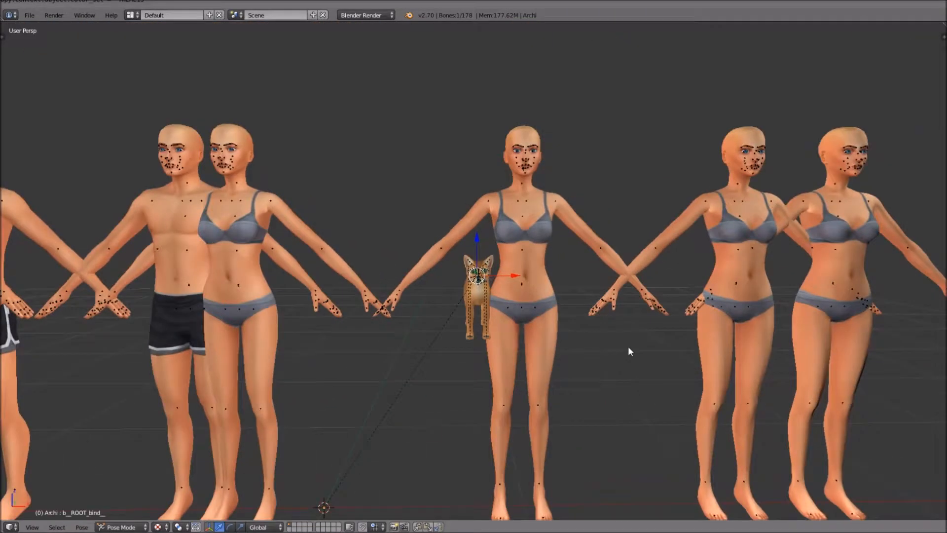
# Move two female rigs along the X axis, placing one beside the men and the other alone near the cat
pyautogui.rightClick(266, 312)
pyautogui.press('g')
pyautogui.press('x')
pyautogui.rightClick(522, 296)
pyautogui.moveTo(568, 311); pyautogui.dragTo(356, 315)
pyautogui.moveTo(356, 316); pyautogui.dragTo(419, 306, button='middle')
pyautogui.rightClick(307, 296)
pyautogui.moveTo(348, 298); pyautogui.dragTo(219, 297)
# Set the transform orientation to Gimbal and lower the left upper arm of the female rig next to the men
pyautogui.rightClick(280, 201)
pyautogui.click(266, 526)
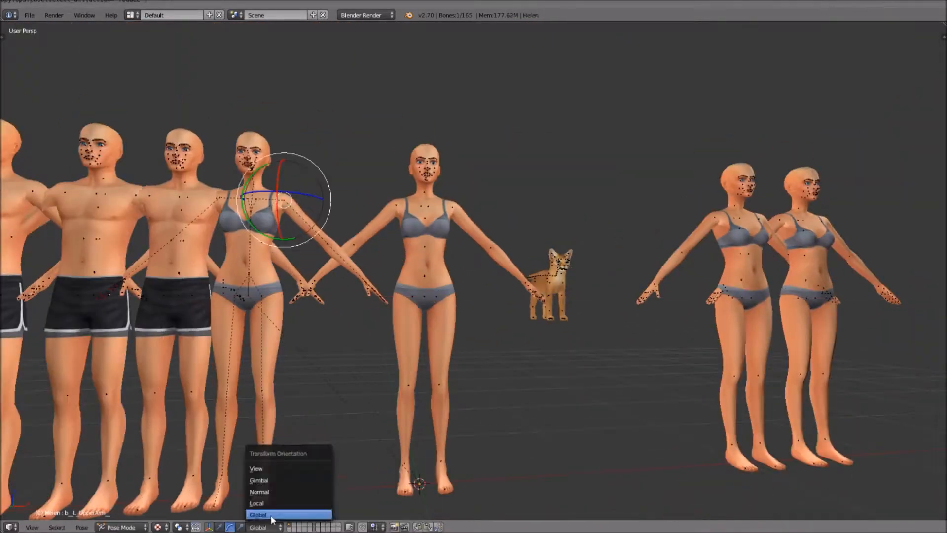
pyautogui.click(258, 480)
# Select all bones of the centre female rig and make LocRot the active keying set through a temporary Timeline area
pyautogui.rightClick(412, 287)
pyautogui.moveTo(466, 341); pyautogui.dragTo(497, 344, button='middle')
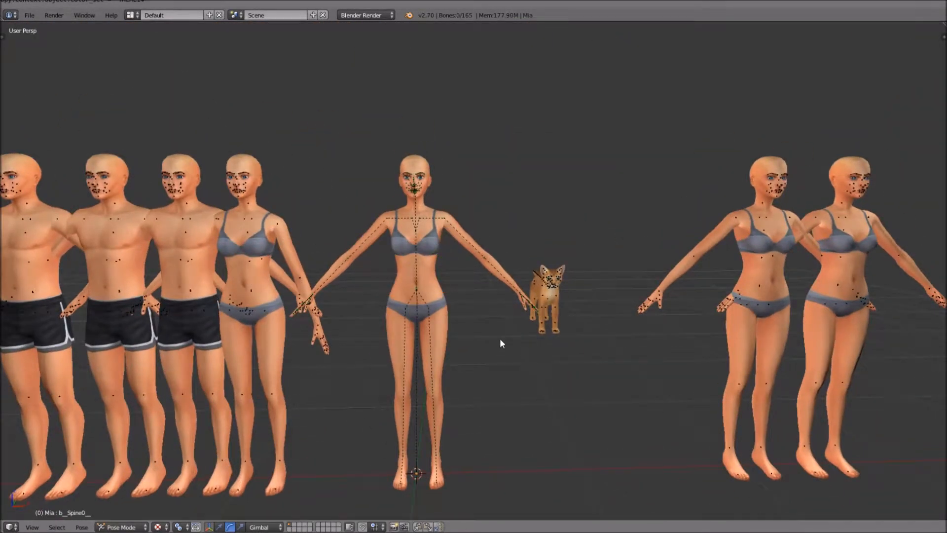
pyautogui.press('a')
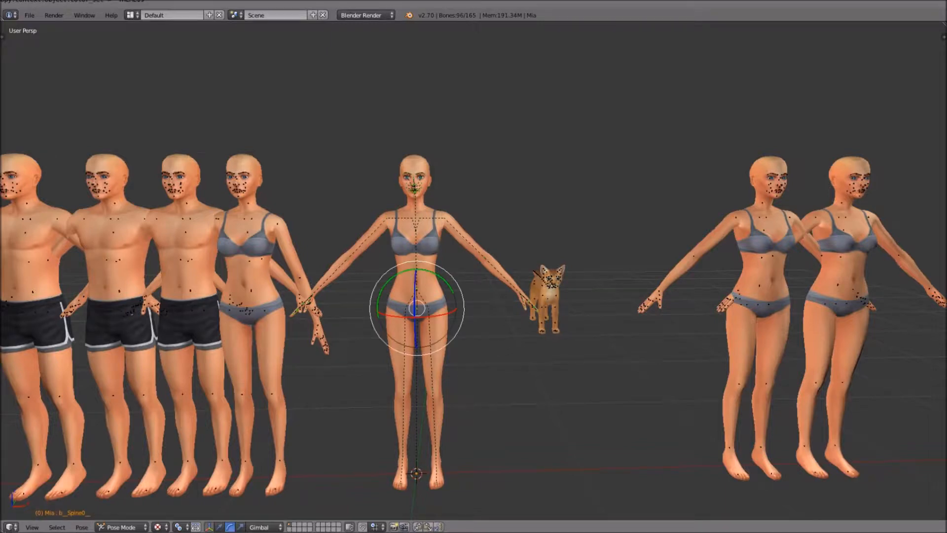
pyautogui.moveTo(3, 529); pyautogui.dragTo(9, 424)
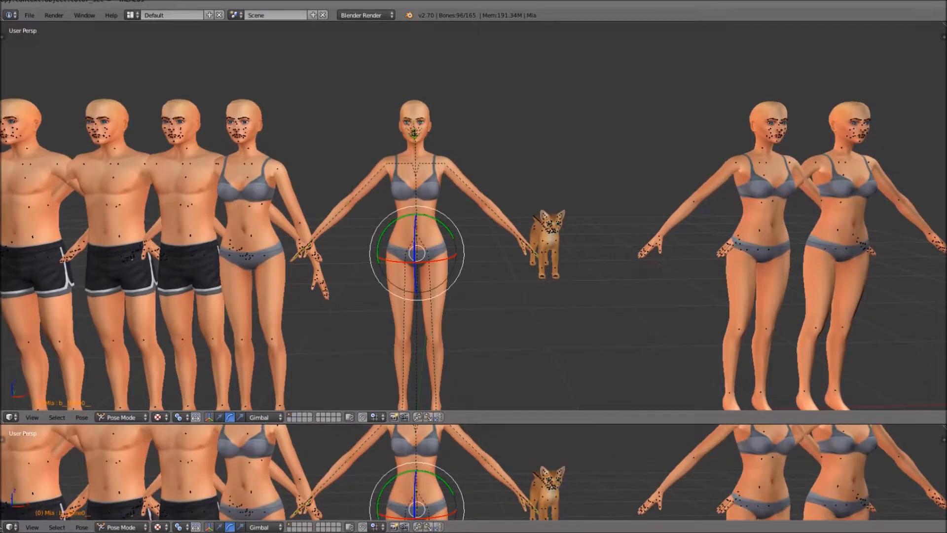
pyautogui.click(12, 527)
pyautogui.click(40, 498)
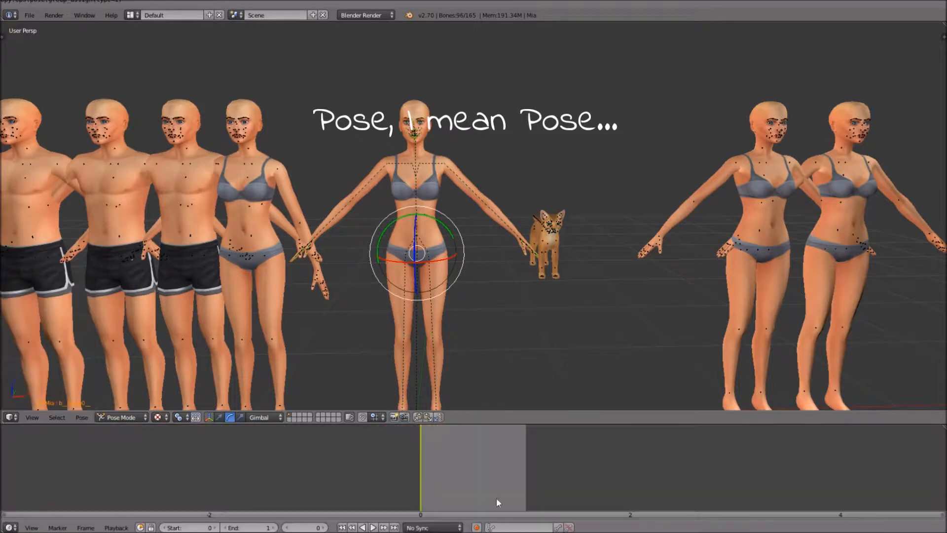
pyautogui.click(512, 528)
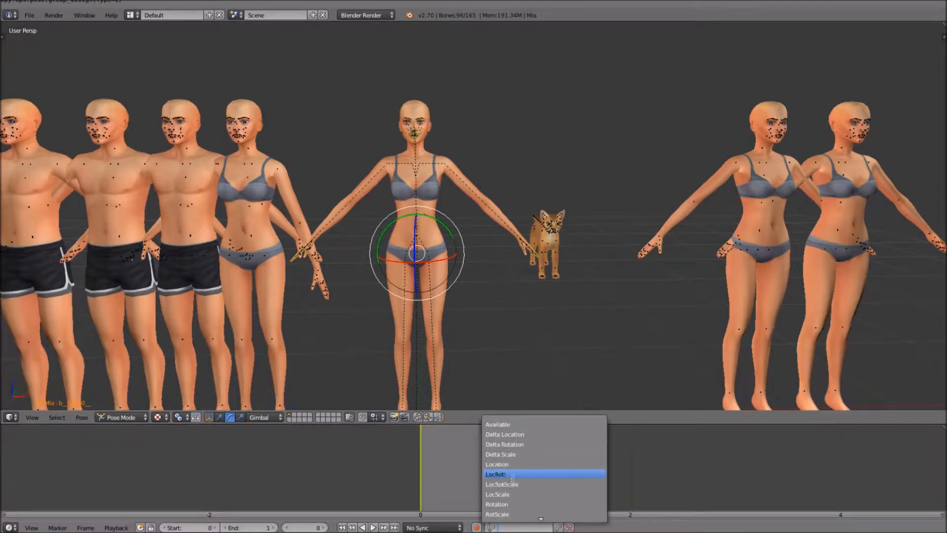
pyautogui.click(512, 475)
pyautogui.moveTo(2, 426); pyautogui.dragTo(33, 447)
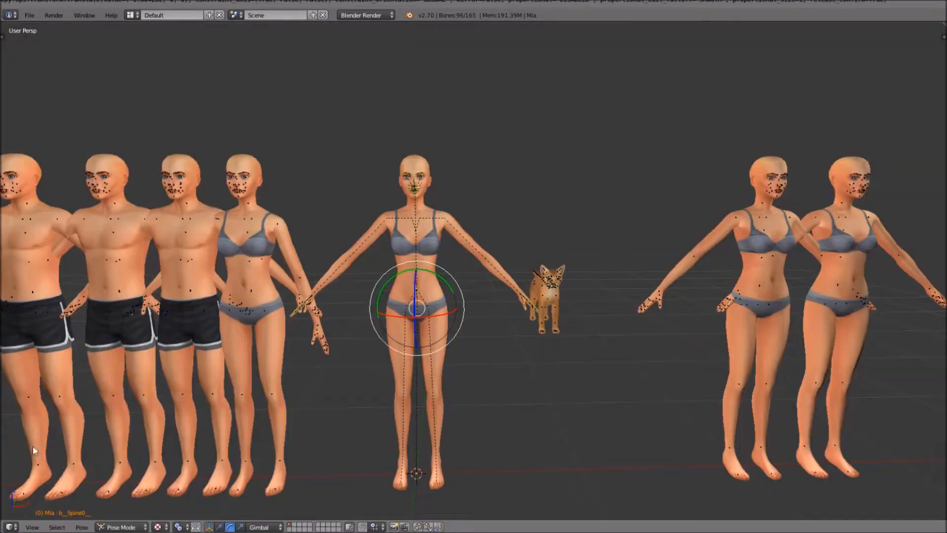
# Insert LocRot keyframes on all bones of the centre female rig, the cat rig and the other female rigs
pyautogui.moveTo(553, 316); pyautogui.dragTo(542, 302, button='middle')
pyautogui.click(553, 300)
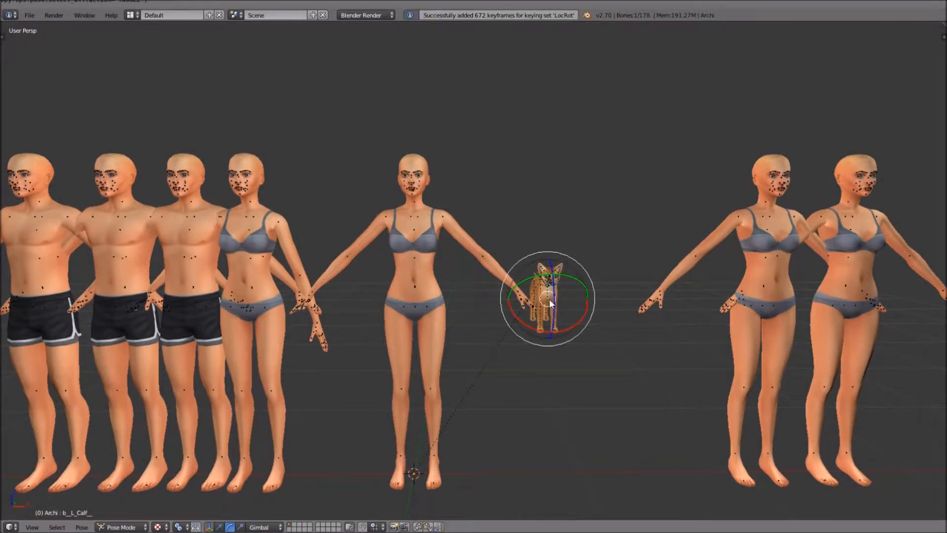
pyautogui.press('i')
pyautogui.click(847, 288)
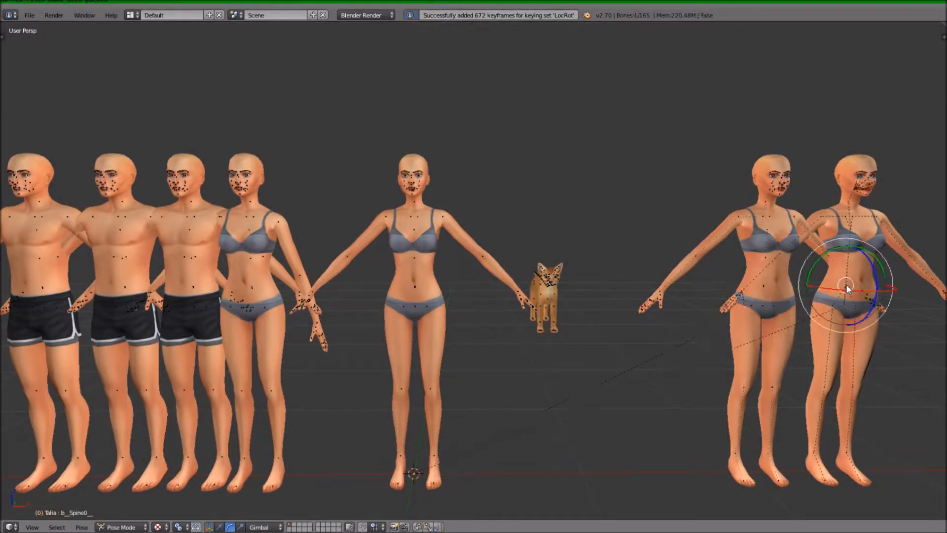
pyautogui.rightClick(253, 289)
pyautogui.press('i')
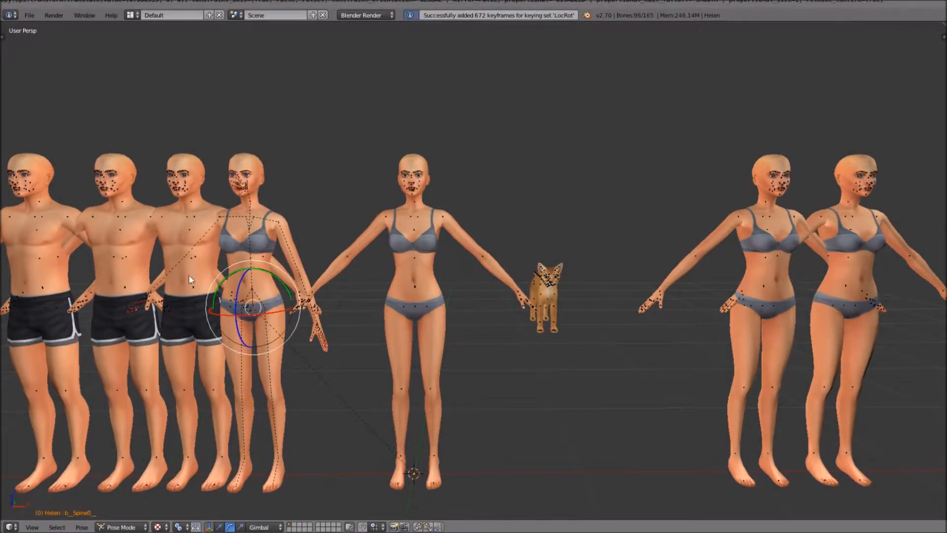
# Select all bones of each of the three male rigs and insert LocRot keyframes on them
pyautogui.rightClick(202, 267)
pyautogui.press('i')
pyautogui.rightClick(121, 232)
pyautogui.press('a')
pyautogui.press('a')
pyautogui.press('i')
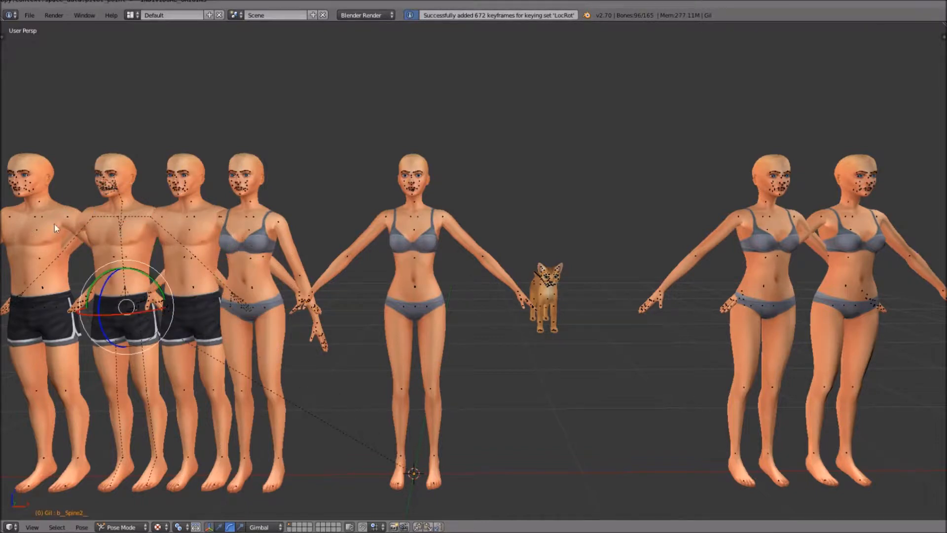
pyautogui.rightClick(39, 218)
pyautogui.press('a')
# Examine the keyed bone channels of all rigs in a temporary Dope Sheet, and return to the 3D View
pyautogui.click(11, 527)
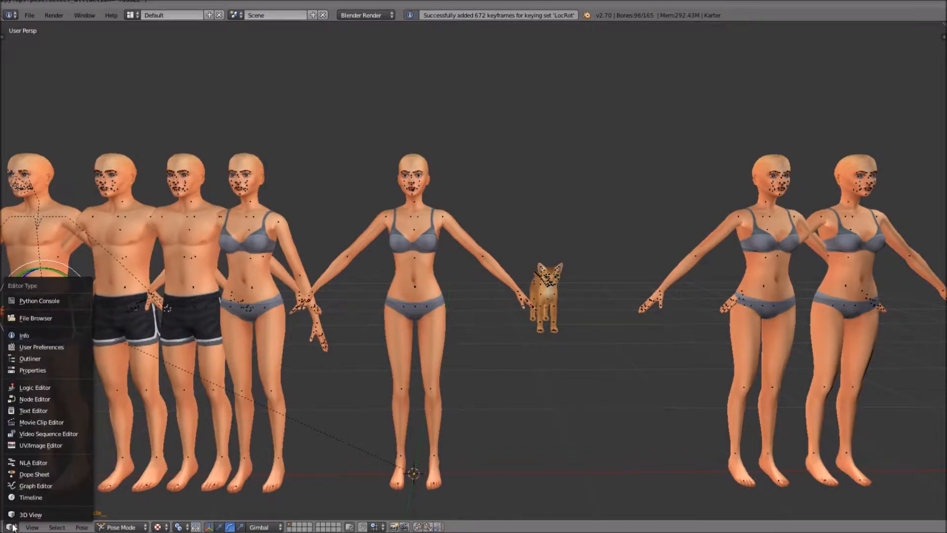
pyautogui.click(39, 475)
pyautogui.scroll(-20, 61, 126)
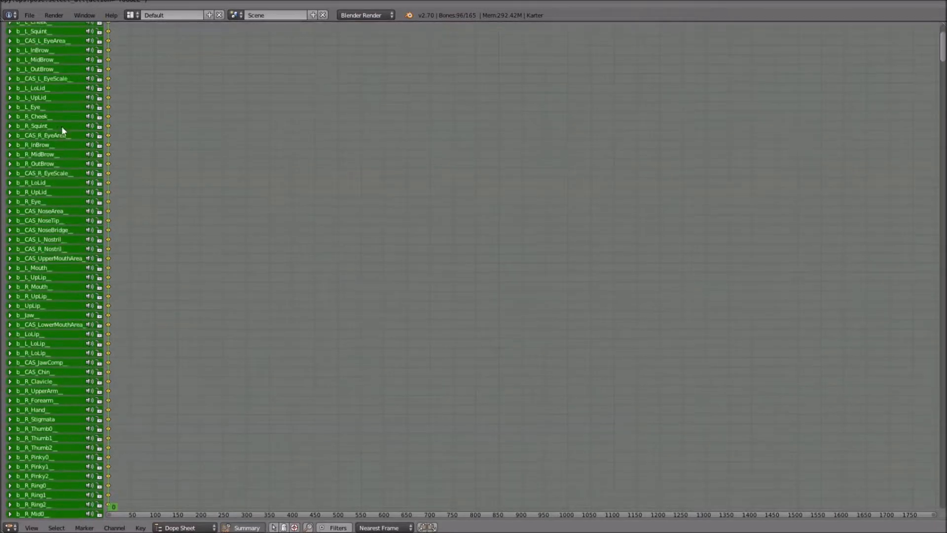
pyautogui.scroll(-20, 29, 305)
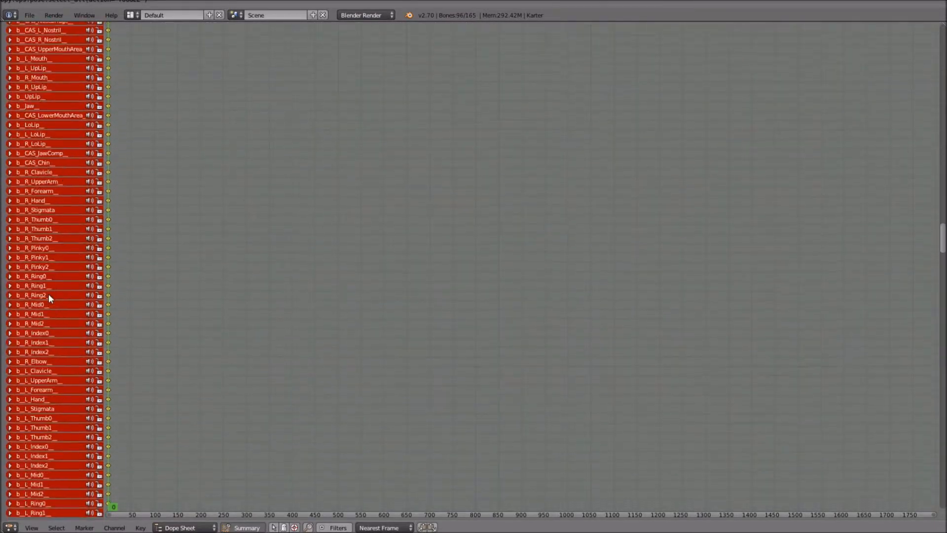
pyautogui.scroll(-20, 63, 276)
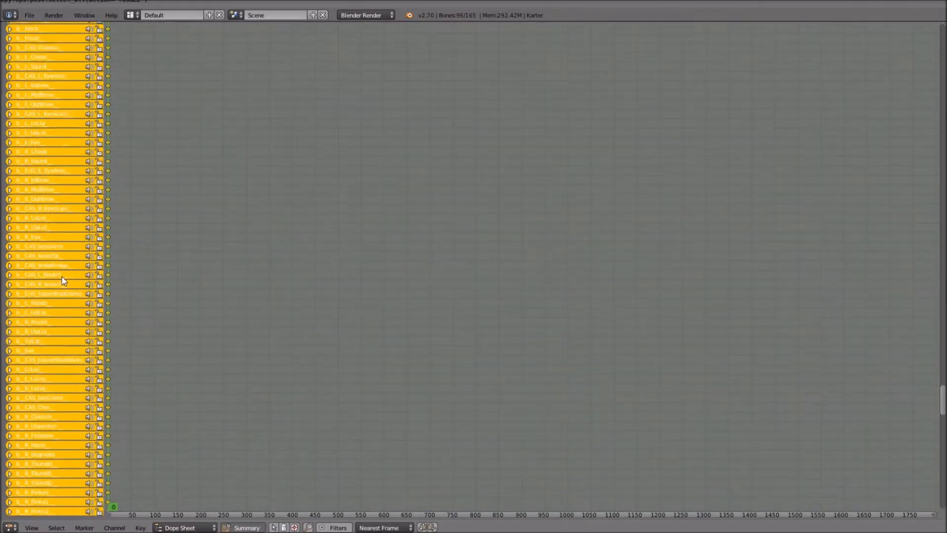
pyautogui.scroll(-6, 64, 266)
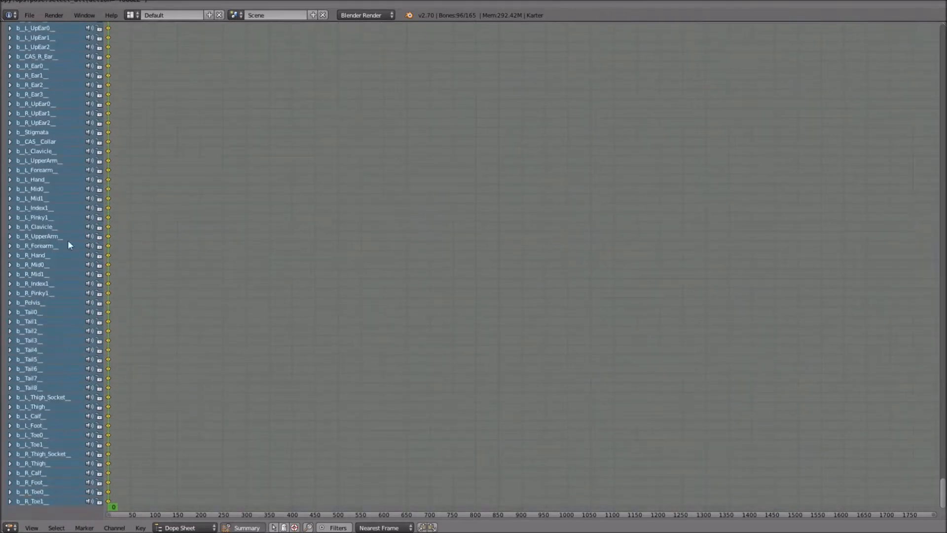
pyautogui.click(11, 527)
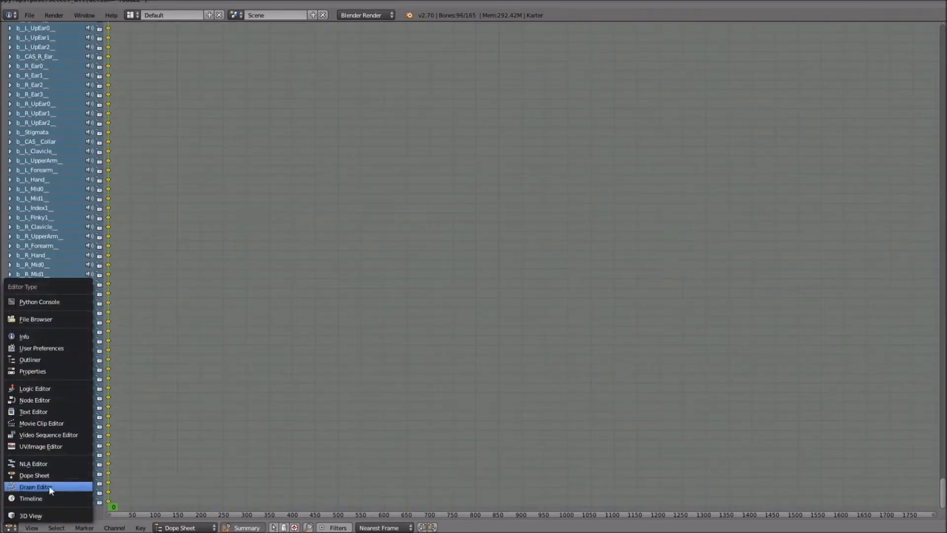
pyautogui.click(39, 515)
# Rotate the lower spine bones of the centre female rig slightly and insert a LocRot keyframe
pyautogui.scroll(4, 497, 270)
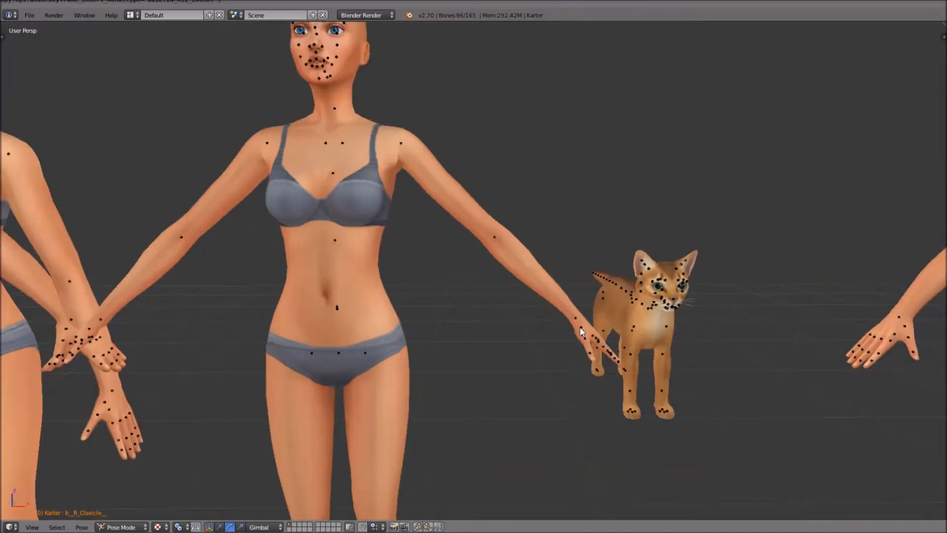
pyautogui.rightClick(338, 301)
pyautogui.keyDown('shift'); pyautogui.moveTo(339, 300); pyautogui.dragTo(439, 323, button='middle'); pyautogui.keyUp('shift')
pyautogui.scroll(-1, 440, 296)
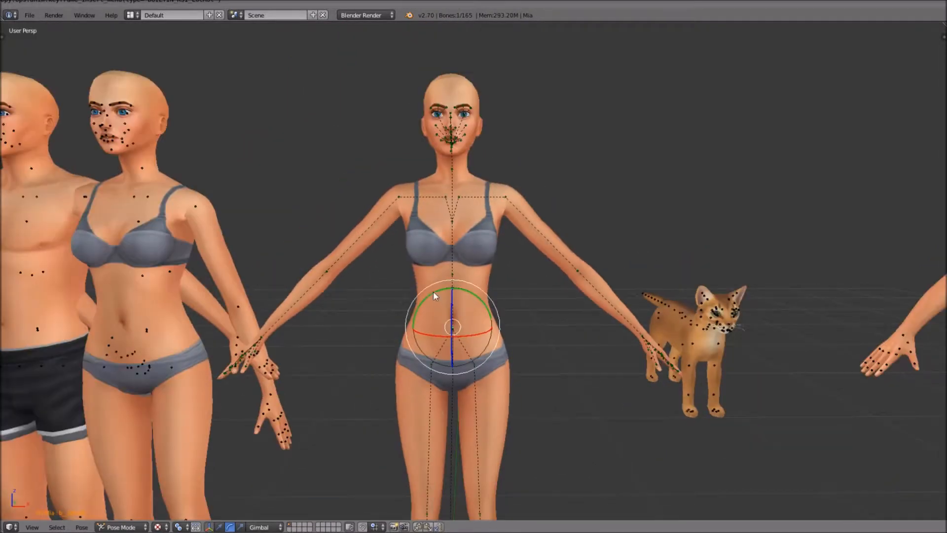
pyautogui.moveTo(433, 292); pyautogui.dragTo(441, 290)
pyautogui.press('i')
pyautogui.rightClick(453, 274)
pyautogui.moveTo(439, 242); pyautogui.dragTo(433, 243)
# Rotate the upper body of the centre female rig slightly and insert a LocRot keyframe
pyautogui.rightClick(453, 221)
pyautogui.moveTo(448, 207); pyautogui.dragTo(361, 189, button='middle')
pyautogui.rightClick(385, 307)
pyautogui.moveTo(372, 271); pyautogui.dragTo(371, 275)
pyautogui.moveTo(371, 275); pyautogui.dragTo(354, 318, button='middle')
pyautogui.press('i')
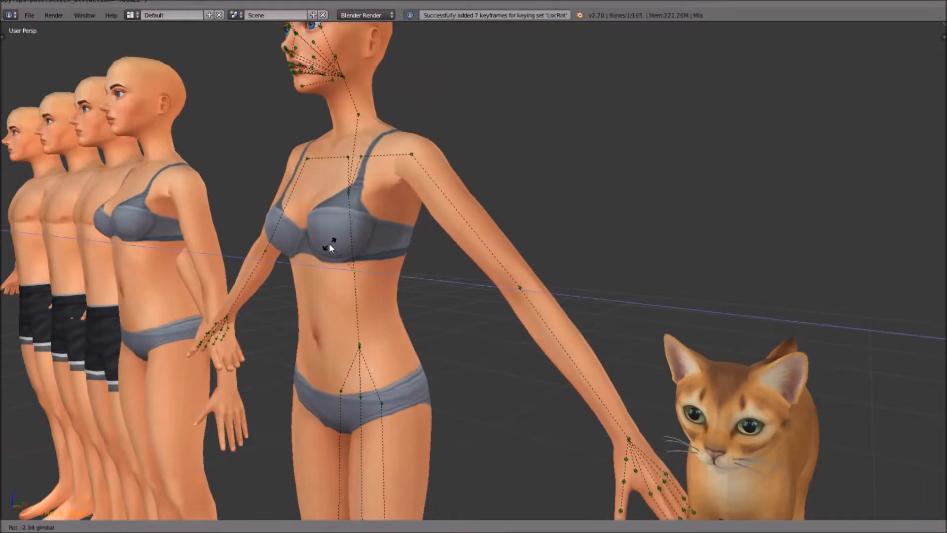
# Tilt the head bone of the centre female rig and insert a LocRot keyframe
pyautogui.moveTo(330, 243); pyautogui.dragTo(295, 167, button='middle')
pyautogui.rightClick(309, 93)
pyautogui.moveTo(309, 93); pyautogui.dragTo(311, 93)
pyautogui.press('i')
pyautogui.rightClick(307, 93)
pyautogui.moveTo(309, 94); pyautogui.dragTo(435, 119, button='middle')
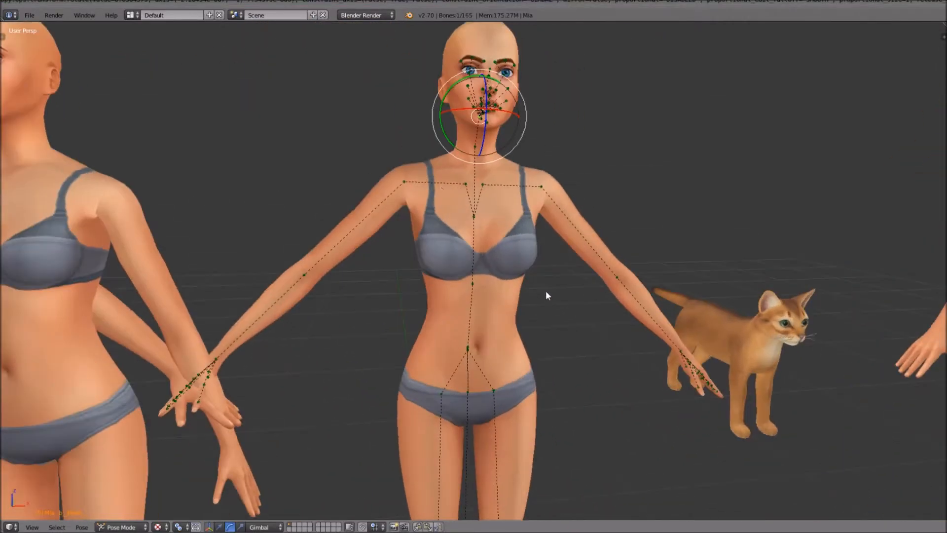
pyautogui.press('i')
# Adjust the right shoulder and lower both upper arms of the centre female rig toward the body, with LocRot keyframes
pyautogui.rightClick(456, 174)
pyautogui.moveTo(434, 164); pyautogui.dragTo(438, 152)
pyautogui.press('i')
pyautogui.rightClick(404, 190)
pyautogui.rightClick(541, 188)
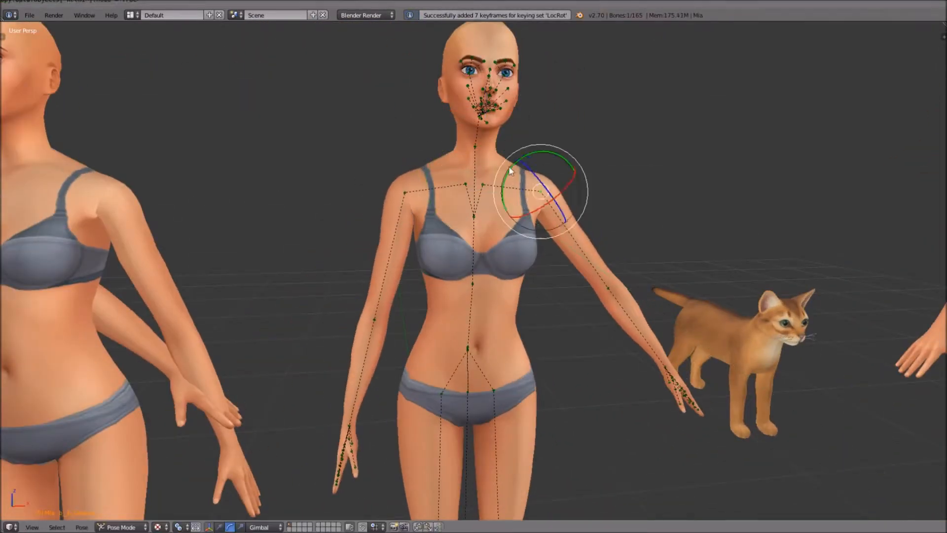
pyautogui.moveTo(508, 166); pyautogui.dragTo(510, 183)
pyautogui.rightClick(493, 185)
# Restore the multi-area layout and narrow the Outliner and Properties areas so the 3D view fills the width
pyautogui.moveTo(510, 185)
pyautogui.mouseDown(button='middle')
pyautogui.moveTo(562, 255)
pyautogui.moveTo(533, 222)
pyautogui.mouseUp(button='middle')
pyautogui.hotkey('ctrl', 'Up')
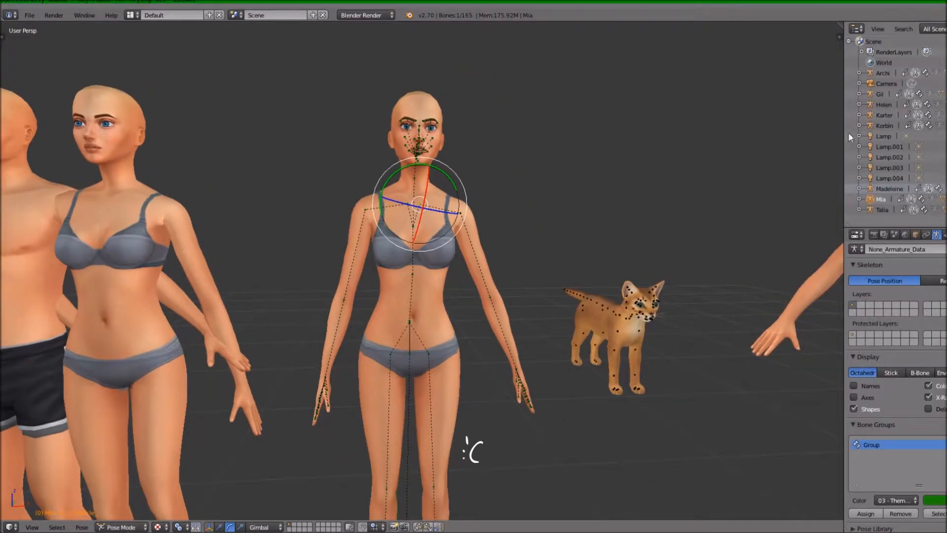
pyautogui.moveTo(845, 137); pyautogui.dragTo(946, 130)
# Move the cat rig by its root bone from the floor to the centre female rig's head
pyautogui.rightClick(668, 316)
pyautogui.moveTo(676, 321); pyautogui.dragTo(587, 355, button='middle')
pyautogui.rightClick(623, 384)
pyautogui.moveTo(624, 384); pyautogui.dragTo(710, 350, button='middle')
pyautogui.click(219, 527)
pyautogui.moveTo(641, 311); pyautogui.dragTo(409, 307)
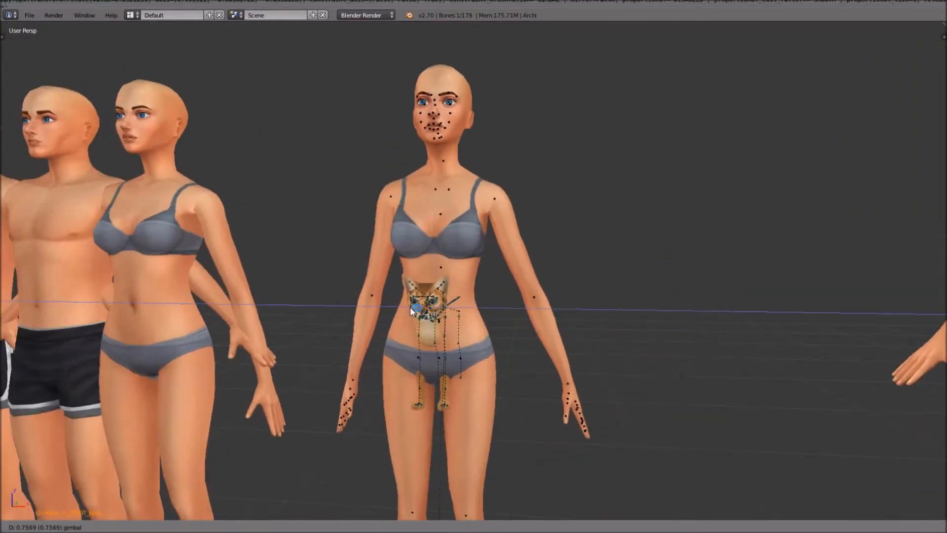
pyautogui.moveTo(441, 270); pyautogui.dragTo(442, 37)
# Fine-tune the cat's position on the centre female rig's head and insert a LocRot keyframe on its root bone
pyautogui.keyDown('shift'); pyautogui.moveTo(490, 102); pyautogui.dragTo(518, 311, button='middle'); pyautogui.keyUp('shift')
pyautogui.scroll(5, 517, 311)
pyautogui.moveTo(399, 207); pyautogui.dragTo(431, 207)
pyautogui.moveTo(493, 262); pyautogui.dragTo(556, 258, button='middle')
pyautogui.click(229, 526)
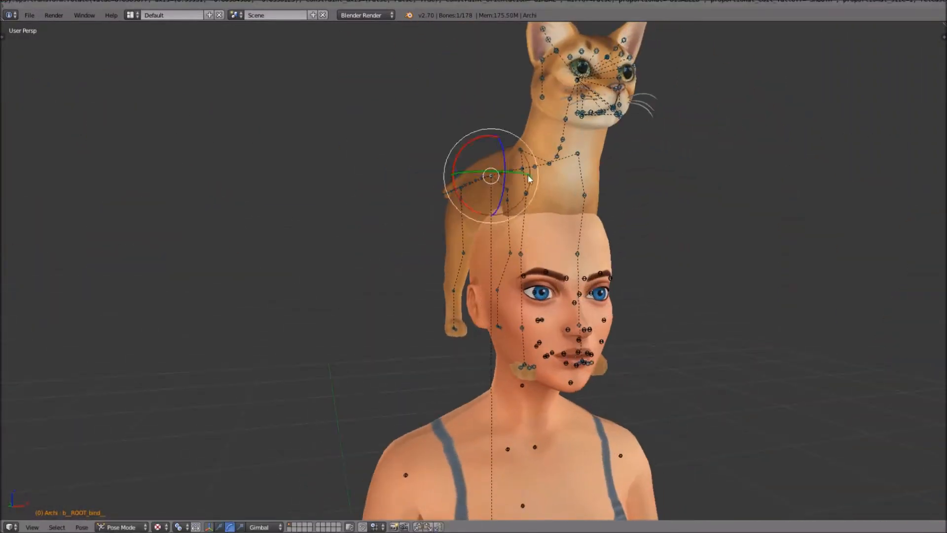
pyautogui.press('i')
# Turn the cat's root bone sideways and lower the cat behind the woman's head to shoulder level
pyautogui.moveTo(528, 179); pyautogui.dragTo(452, 176)
pyautogui.click(219, 527)
pyautogui.moveTo(416, 140); pyautogui.dragTo(417, 320)
pyautogui.moveTo(582, 384); pyautogui.dragTo(543, 394, button='middle')
# Tilt the cat upright beside the woman's head by rotating its root bone and insert a LocRot keyframe
pyautogui.click(229, 526)
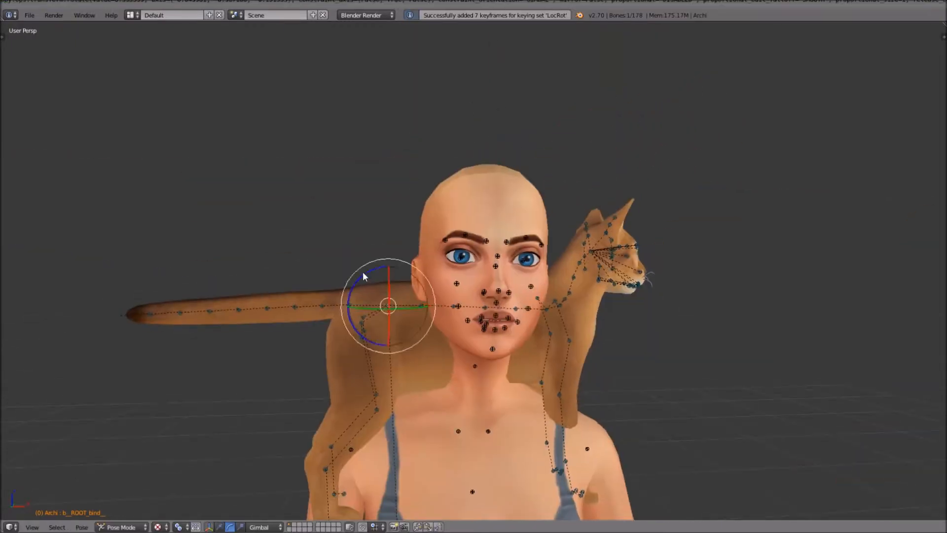
pyautogui.moveTo(363, 276); pyautogui.dragTo(345, 326)
pyautogui.click(264, 527)
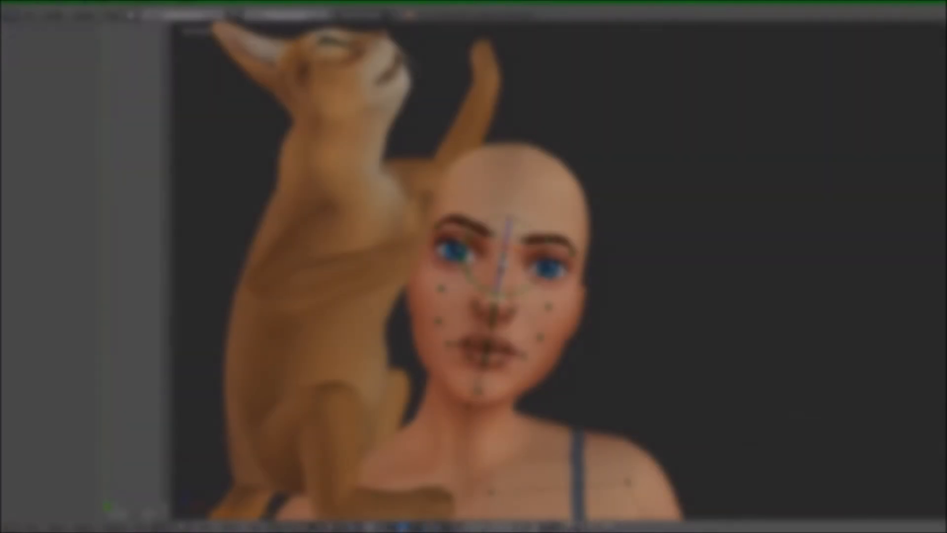
pyautogui.press('i')
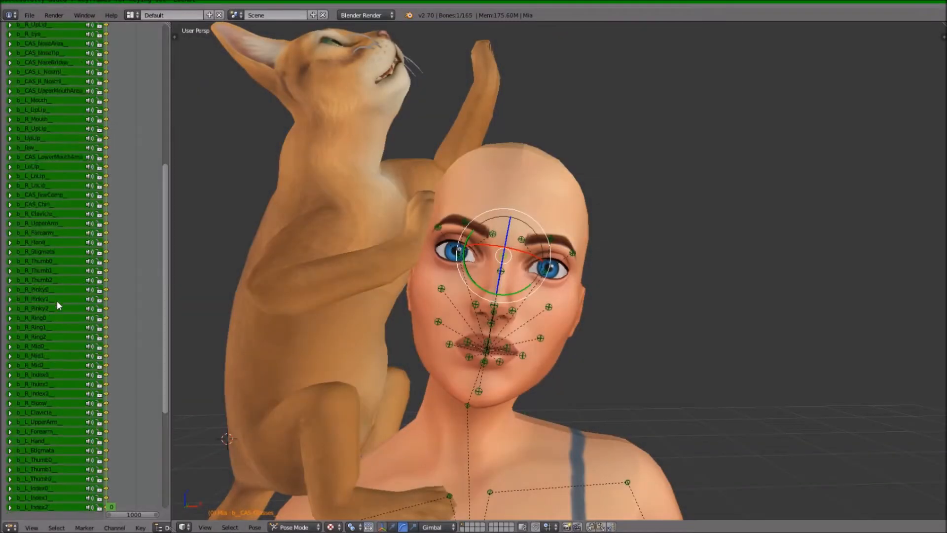
# Rotate both eye bones, R_Eye and L_Eye, of the centre female rig and insert LocRot keyframes
pyautogui.scroll(10, 57, 300)
pyautogui.click(36, 304)
pyautogui.keyDown('shift'); pyautogui.click(35, 210); pyautogui.keyUp('shift')
pyautogui.moveTo(508, 233); pyautogui.dragTo(489, 255)
pyautogui.press('i')
# Change the pivot mode, adjust the right eyebrow bones of the centre female rig and insert LocRot keyframes
pyautogui.rightClick(493, 233)
pyautogui.click(351, 527)
pyautogui.click(376, 468)
pyautogui.press('i')
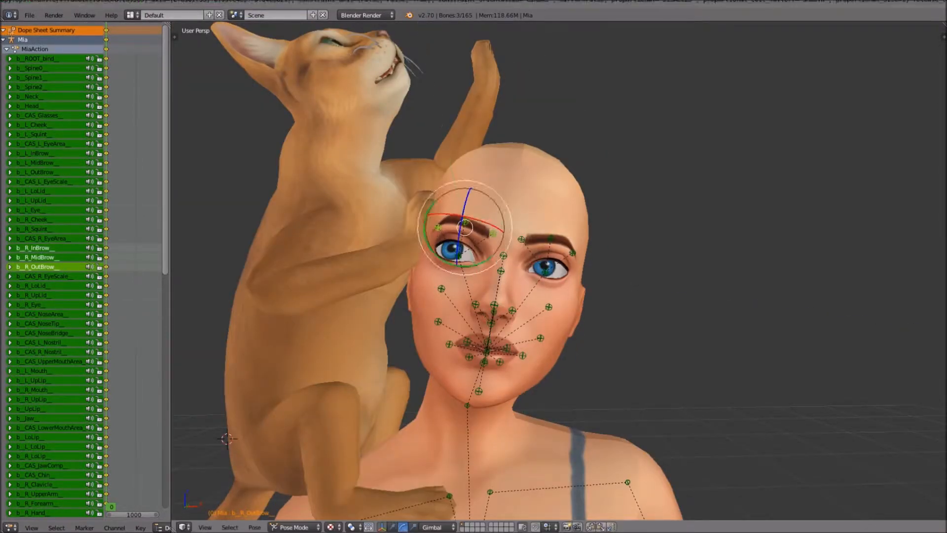
pyautogui.scroll(4, 488, 247)
pyautogui.rightClick(425, 188)
pyautogui.moveTo(435, 155); pyautogui.dragTo(440, 168)
pyautogui.moveTo(464, 216); pyautogui.dragTo(483, 226)
pyautogui.press('i')
# Raise individual eyebrow bones of the centre female rig, rotate the last one and insert a LocRot keyframe
pyautogui.scroll(-4, 484, 230)
pyautogui.moveTo(483, 229); pyautogui.dragTo(419, 301, button='middle')
pyautogui.scroll(4, 419, 300)
pyautogui.rightClick(383, 225)
pyautogui.moveTo(393, 191); pyautogui.dragTo(398, 179)
pyautogui.rightClick(338, 226)
pyautogui.moveTo(347, 190); pyautogui.dragTo(349, 181)
pyautogui.click(404, 528)
pyautogui.moveTo(383, 250); pyautogui.dragTo(388, 240)
pyautogui.press('i')
# Rotate the right eyelid bones of the centre female rig to close the eye and insert LocRot keyframes
pyautogui.rightClick(377, 287)
pyautogui.moveTo(384, 251); pyautogui.dragTo(380, 252)
pyautogui.moveTo(326, 459); pyautogui.dragTo(398, 420, button='middle')
pyautogui.moveTo(507, 210); pyautogui.dragTo(523, 210)
pyautogui.moveTo(660, 247); pyautogui.dragTo(646, 261, button='middle')
pyautogui.moveTo(441, 232); pyautogui.dragTo(460, 201)
pyautogui.press('i')
pyautogui.rightClick(438, 261)
pyautogui.press('i')
# Raise the right squint bone below the closed eye, insert a keyframe, and lower the right eyebrow bones slightly
pyautogui.rightClick(404, 326)
pyautogui.click(394, 528)
pyautogui.moveTo(412, 284); pyautogui.dragTo(419, 254)
pyautogui.press('i')
pyautogui.rightClick(511, 229)
pyautogui.keyDown('shift'); pyautogui.rightClick(453, 182); pyautogui.keyUp('shift')
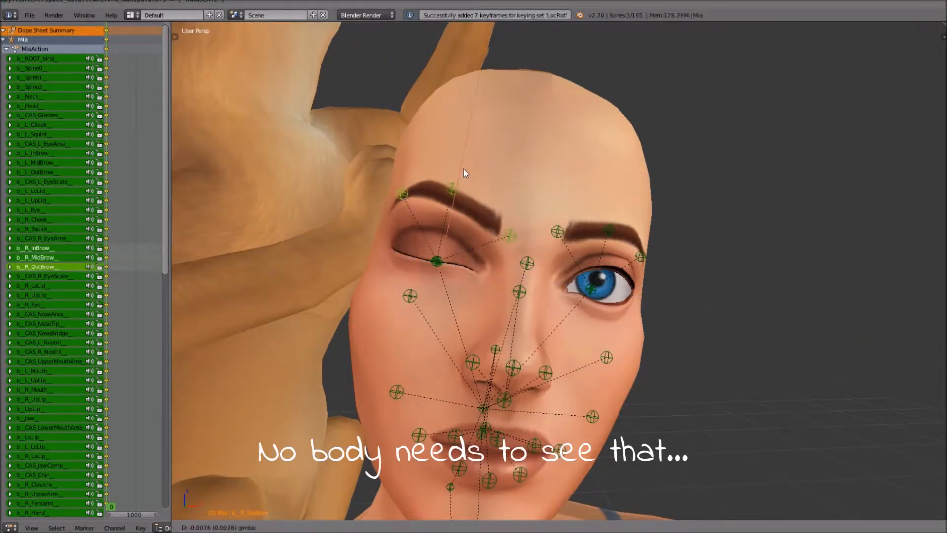
# Raise the mouth corner and cheek bones on both sides of the centre female rig's face and insert LocRot keyframes
pyautogui.rightClick(412, 415)
pyautogui.keyDown('shift'); pyautogui.rightClick(401, 372); pyautogui.keyUp('shift')
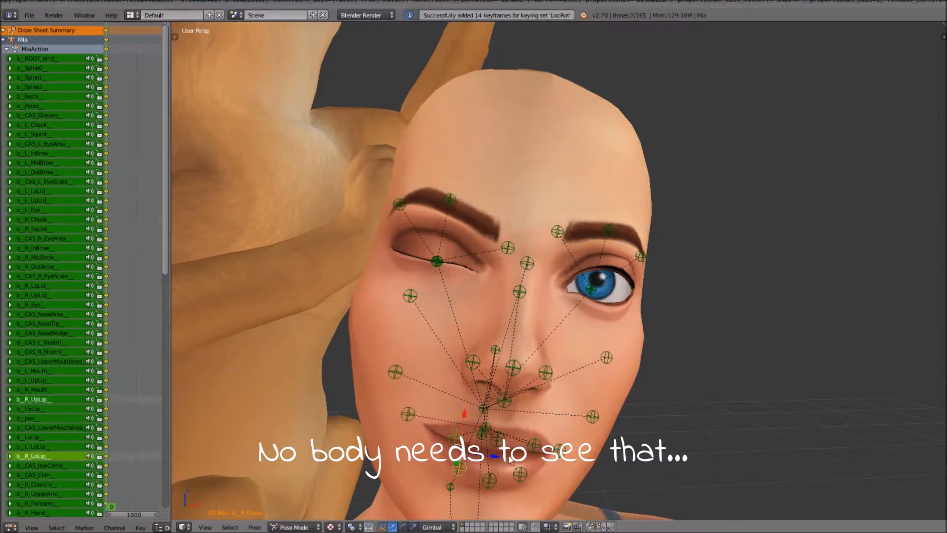
pyautogui.keyDown('shift'); pyautogui.rightClick(553, 458); pyautogui.keyUp('shift')
pyautogui.keyDown('shift'); pyautogui.rightClick(606, 358); pyautogui.keyUp('shift')
pyautogui.moveTo(594, 369); pyautogui.dragTo(595, 359)
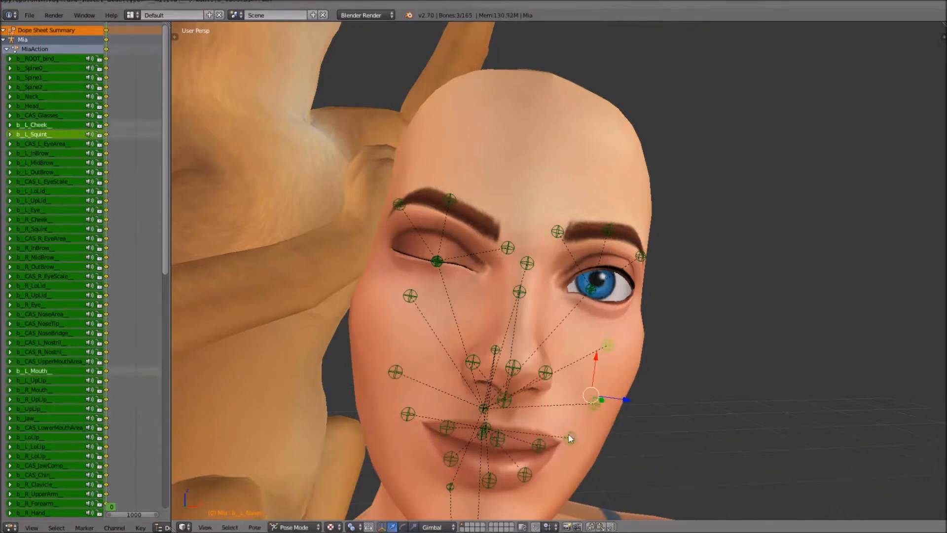
pyautogui.press('i')
# Nudge the left mouth corner bone of the centre female rig and insert a LocRot keyframe
pyautogui.rightClick(571, 438)
pyautogui.moveTo(580, 397); pyautogui.dragTo(577, 394)
pyautogui.press('i')
# Raise the right middle and outer eyebrow bones, R_MidBrow and R_OutBrow, of the centre female rig
pyautogui.scroll(-3, 557, 345)
pyautogui.rightClick(516, 240)
pyautogui.rightClick(460, 223)
pyautogui.moveTo(466, 188); pyautogui.dragTo(466, 182)
pyautogui.press('i')
pyautogui.rightClick(434, 226)
pyautogui.moveTo(440, 189); pyautogui.dragTo(445, 183)
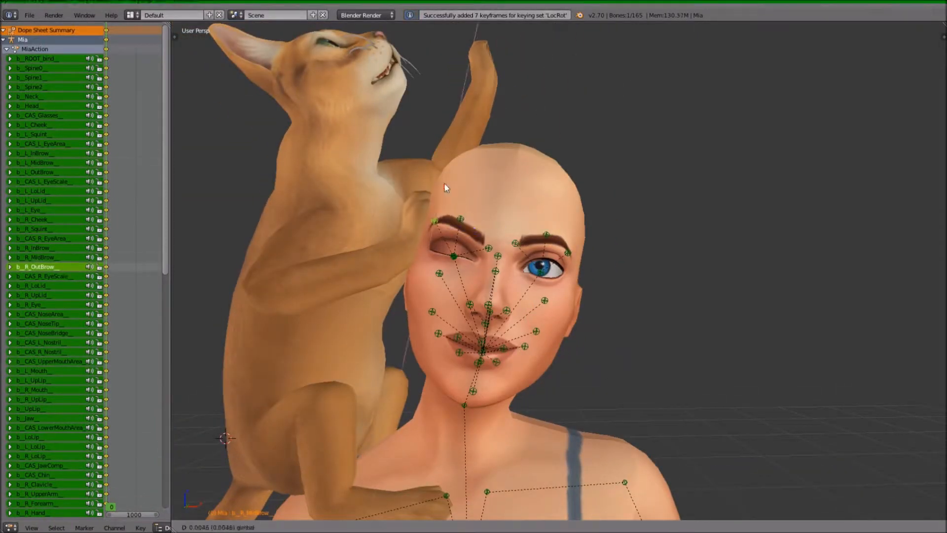
# Rotate the R_UpLid bone to reopen the centre female rig's right eye and insert a LocRot keyframe
pyautogui.click(46, 208)
pyautogui.click(44, 295)
pyautogui.moveTo(453, 231); pyautogui.dragTo(443, 232)
pyautogui.press('i')
# Rotate the left mouth corner bone, L_Mouth, of the centre female rig
pyautogui.moveTo(550, 384); pyautogui.dragTo(506, 375, button='middle')
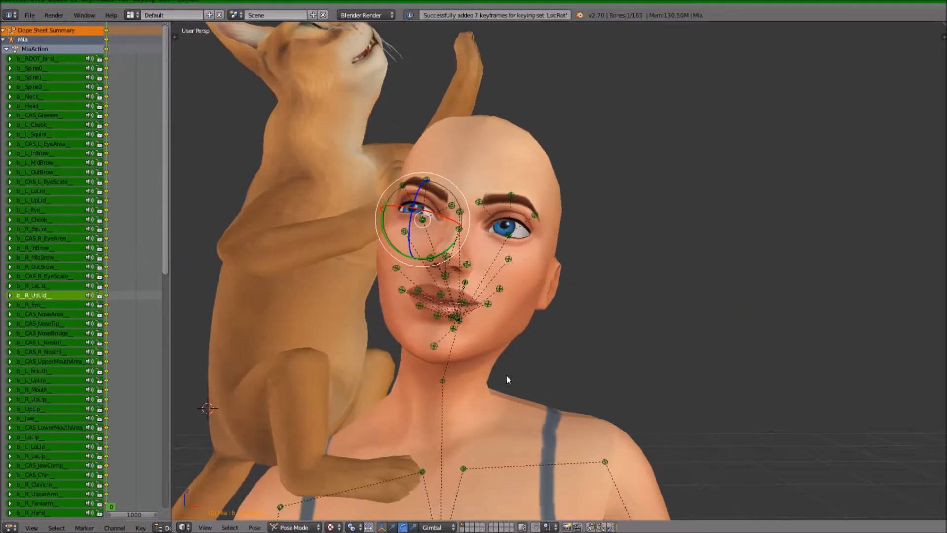
pyautogui.scroll(3, 506, 374)
pyautogui.rightClick(408, 291)
pyautogui.click(49, 370)
pyautogui.moveTo(428, 297); pyautogui.dragTo(426, 294)
pyautogui.moveTo(427, 306); pyautogui.dragTo(426, 307)
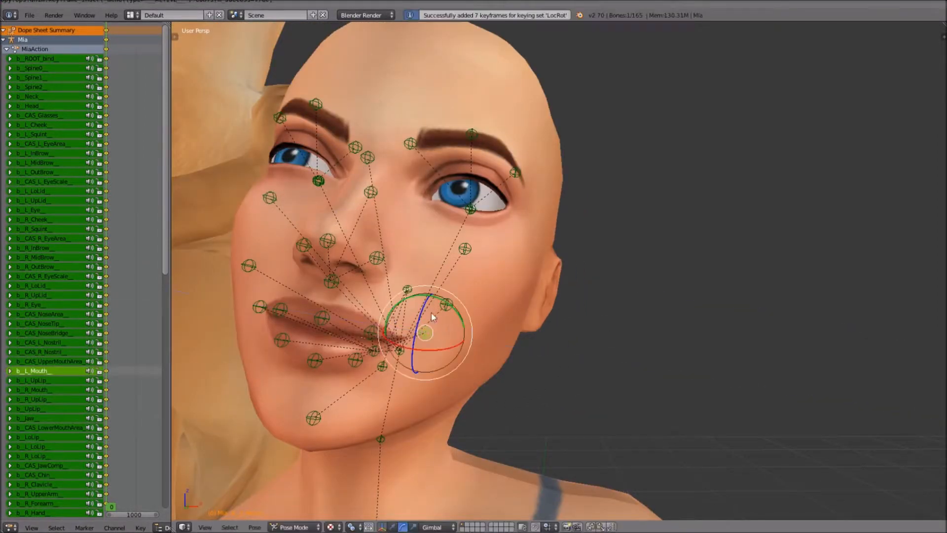
# Rotate the right mouth corner bone, R_Mouth, and insert a LocRot keyframe
pyautogui.click(55, 389)
pyautogui.moveTo(267, 271); pyautogui.dragTo(230, 270)
pyautogui.press('i')
pyautogui.moveTo(232, 271); pyautogui.dragTo(275, 283, button='middle')
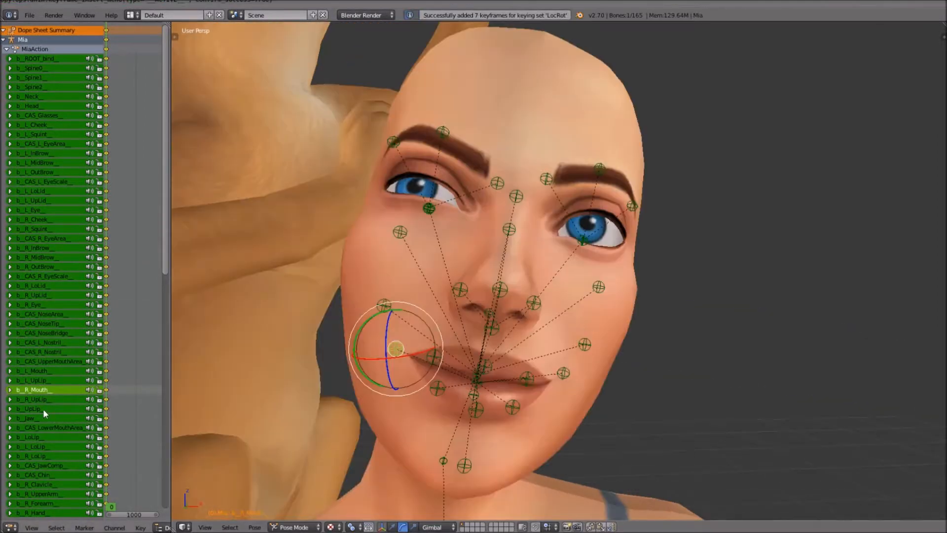
# Rotate the Jaw bone of the centre female rig slightly and insert a LocRot keyframe
pyautogui.click(30, 418)
pyautogui.moveTo(499, 274); pyautogui.dragTo(500, 279)
pyautogui.scroll(-5, 645, 360)
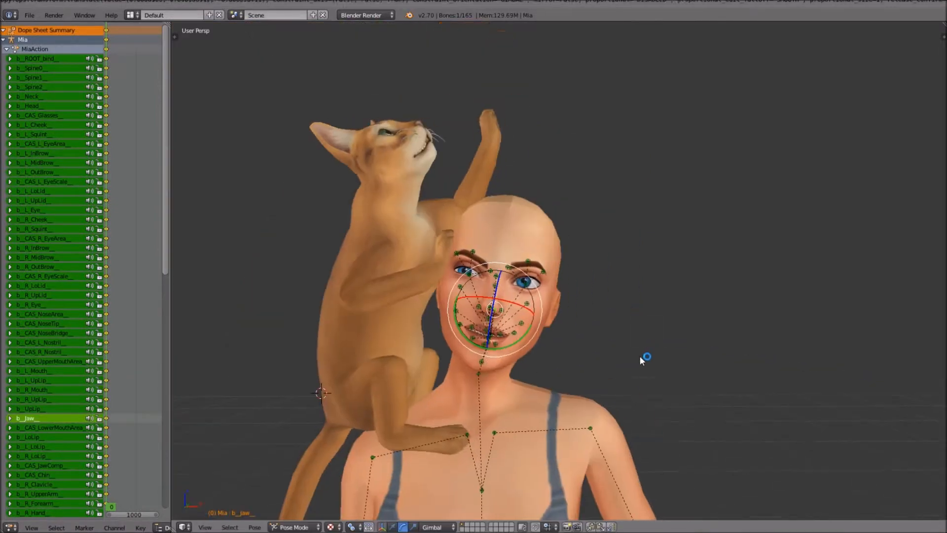
pyautogui.press('i')
# Rotate both upper eyelid bones of the female rig with orange bones by about 14 degrees
pyautogui.moveTo(644, 360); pyautogui.dragTo(616, 345, button='middle')
pyautogui.rightClick(516, 276)
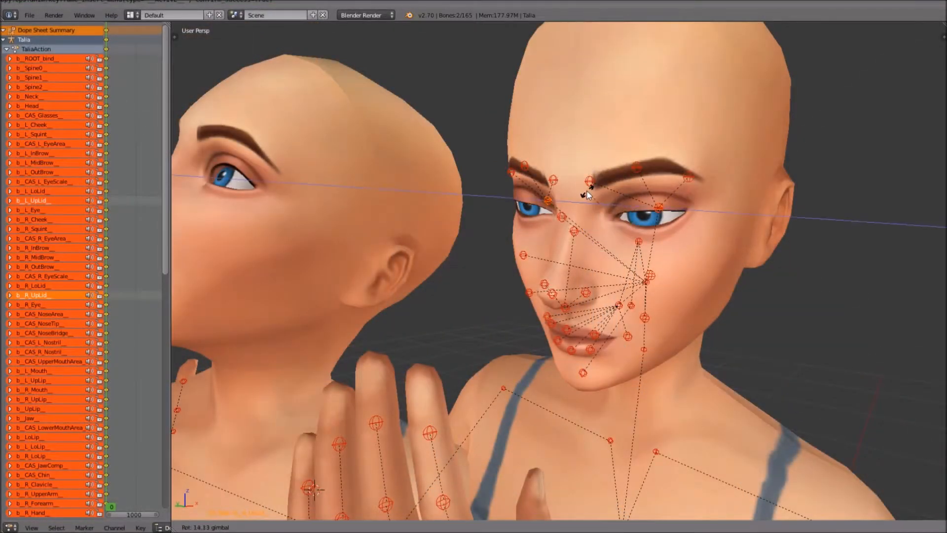
pyautogui.click(587, 191)
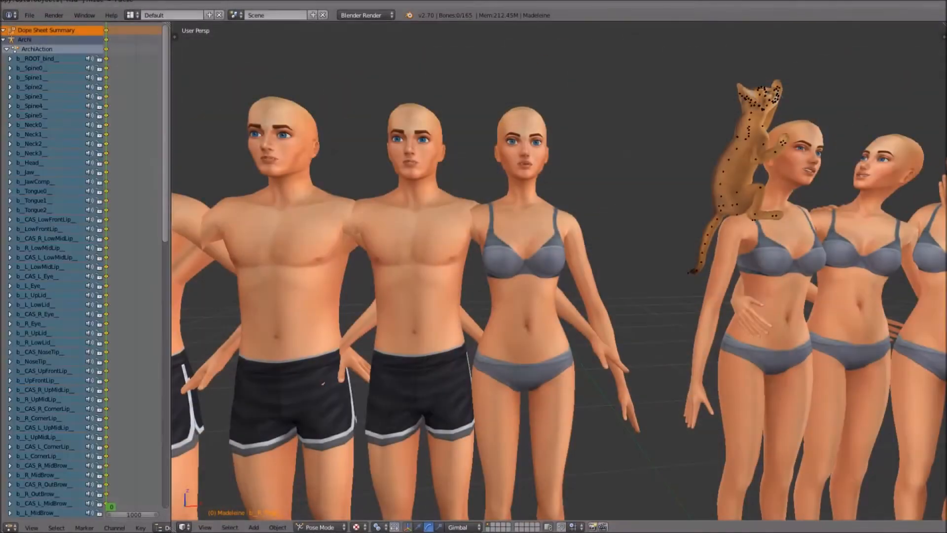
# Move the male rig with yellow bones toward the posed women by its root bone, and keyframe its facial pose
pyautogui.press('g')
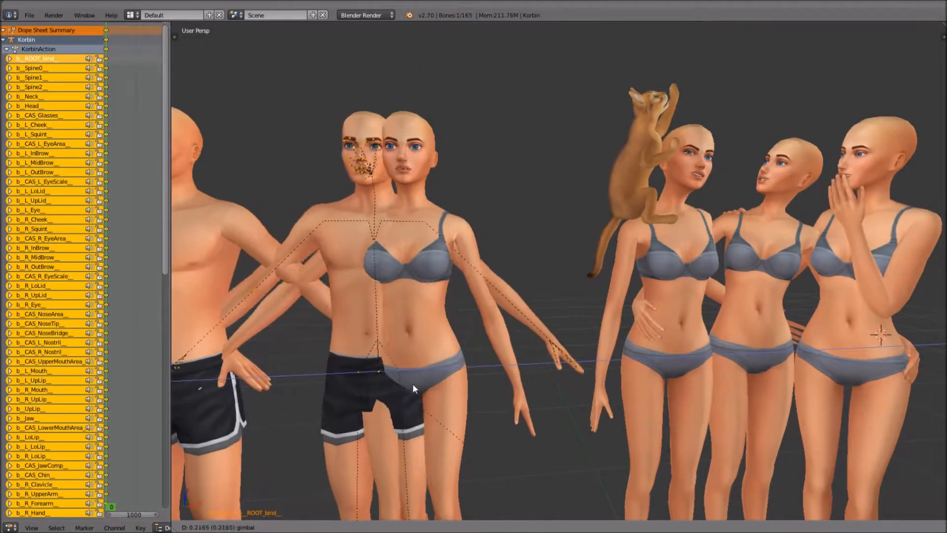
pyautogui.click(584, 368)
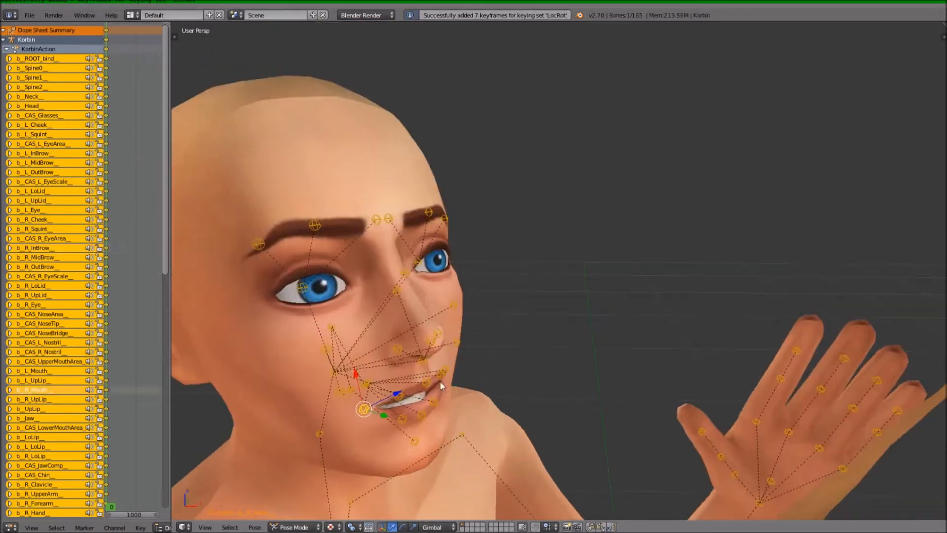
pyautogui.press('i')
pyautogui.press('i')
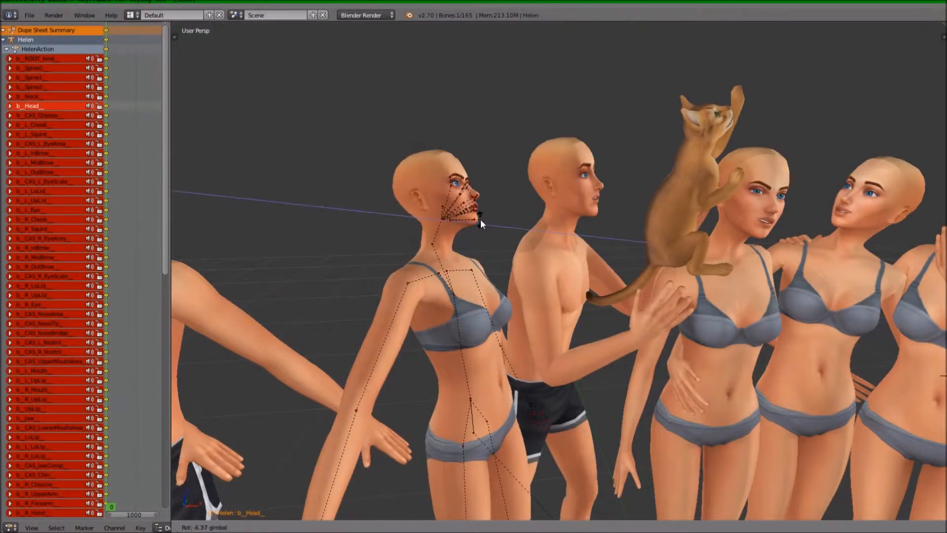
# Raise the right middle and outer eyebrow bones of the female rig with red bones and insert LocRot keyframes
pyautogui.rightClick(467, 228)
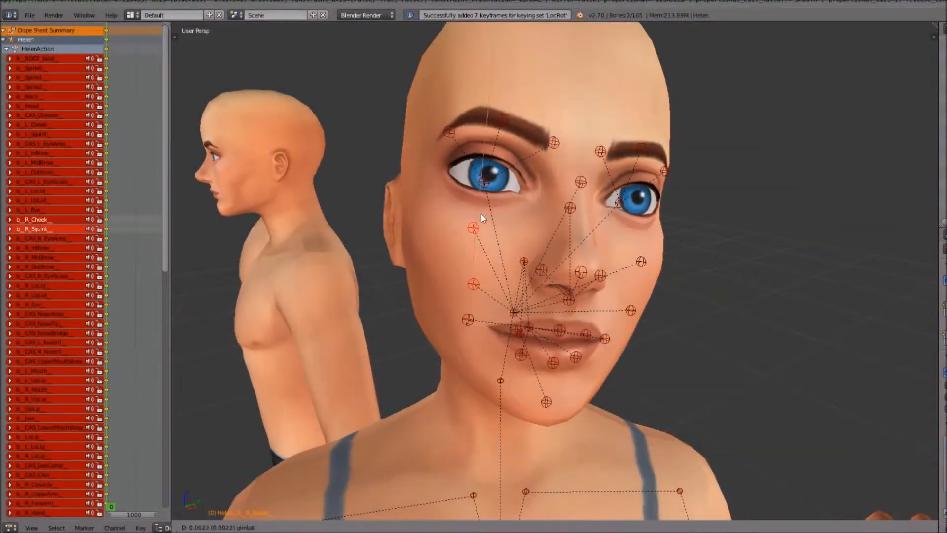
pyautogui.rightClick(554, 142)
pyautogui.rightClick(499, 119)
pyautogui.keyDown('shift'); pyautogui.rightClick(449, 131); pyautogui.keyUp('shift')
pyautogui.press('g')
pyautogui.moveTo(477, 81); pyautogui.dragTo(478, 74)
pyautogui.press('i')
# Raise the left middle and outer eyebrow bones of the female rig with red bones and insert LocRot keyframes
pyautogui.rightClick(643, 147)
pyautogui.keyDown('shift'); pyautogui.rightClick(664, 172); pyautogui.keyUp('shift')
pyautogui.moveTo(658, 120); pyautogui.dragTo(660, 109)
pyautogui.press('i')
# Move the upper mouth area bone of the female rig with red bones and rotate the neighbouring male rig's jaw open
pyautogui.rightClick(604, 338)
pyautogui.rightClick(482, 183)
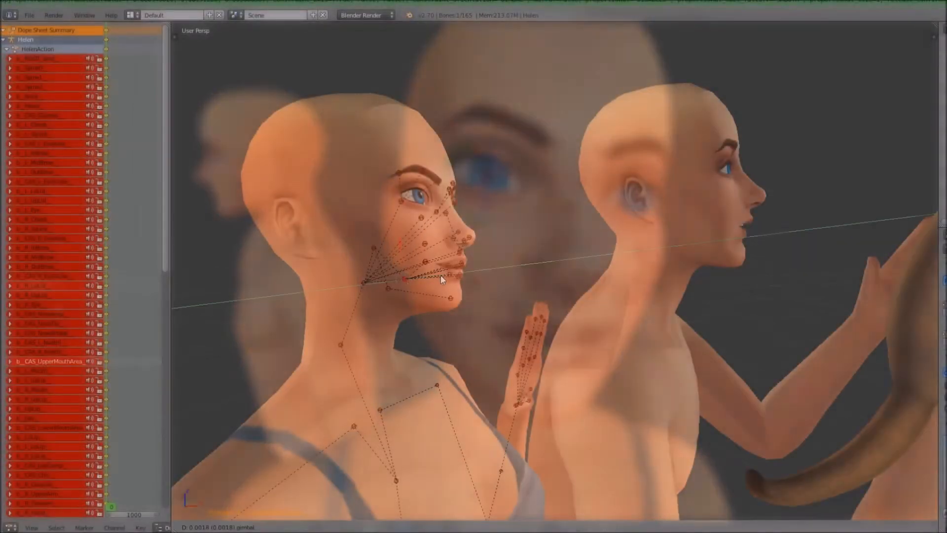
pyautogui.rightClick(439, 275)
pyautogui.press('g')
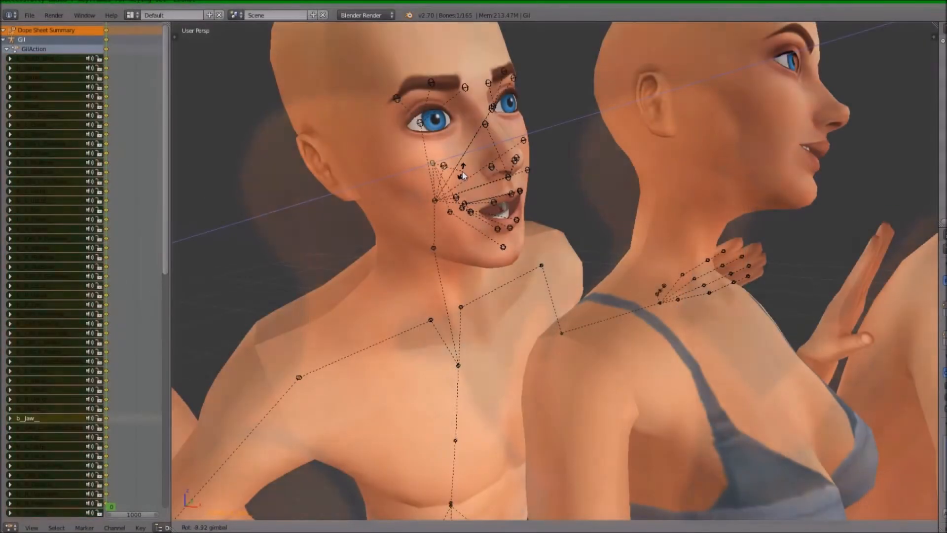
pyautogui.rightClick(463, 171)
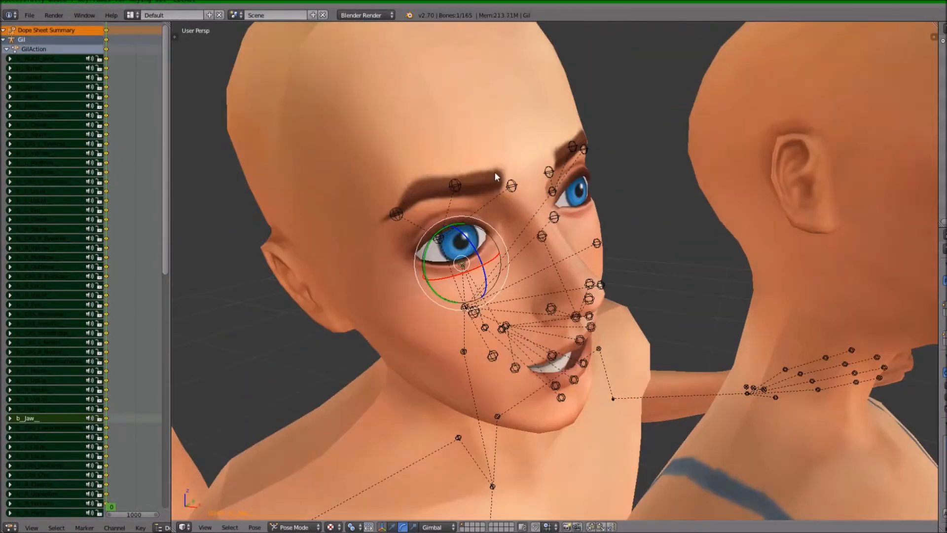
# Move the right and left inner eyebrow bones of the male rig beside the red-boned female and insert LocRot keyframes
pyautogui.rightClick(511, 186)
pyautogui.moveTo(540, 176); pyautogui.dragTo(546, 175)
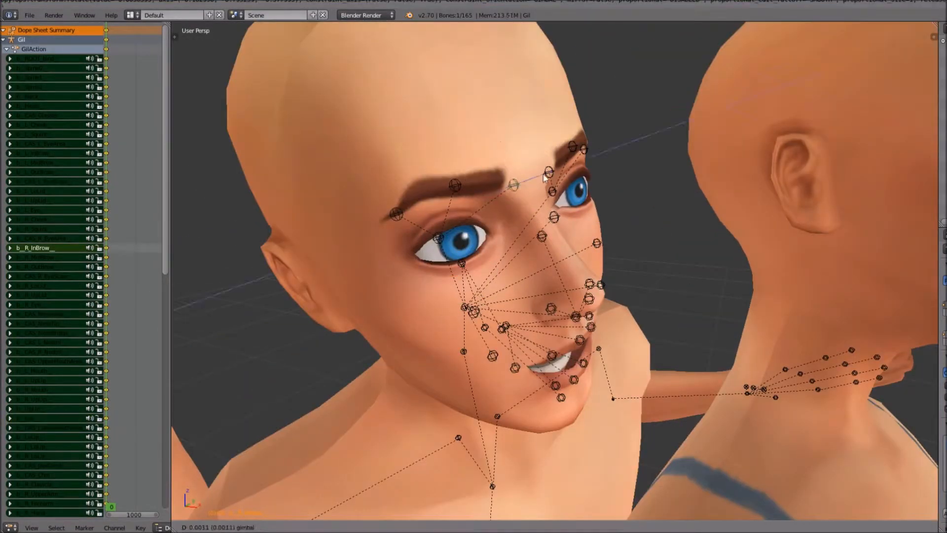
pyautogui.press('i')
pyautogui.rightClick(549, 172)
pyautogui.keyDown('shift'); pyautogui.rightClick(527, 180); pyautogui.keyUp('shift')
pyautogui.moveTo(522, 140); pyautogui.dragTo(526, 133)
pyautogui.press('i')
# Adjust the right mouth corner bone of the same male rig and insert LocRot keyframes
pyautogui.rightClick(455, 186)
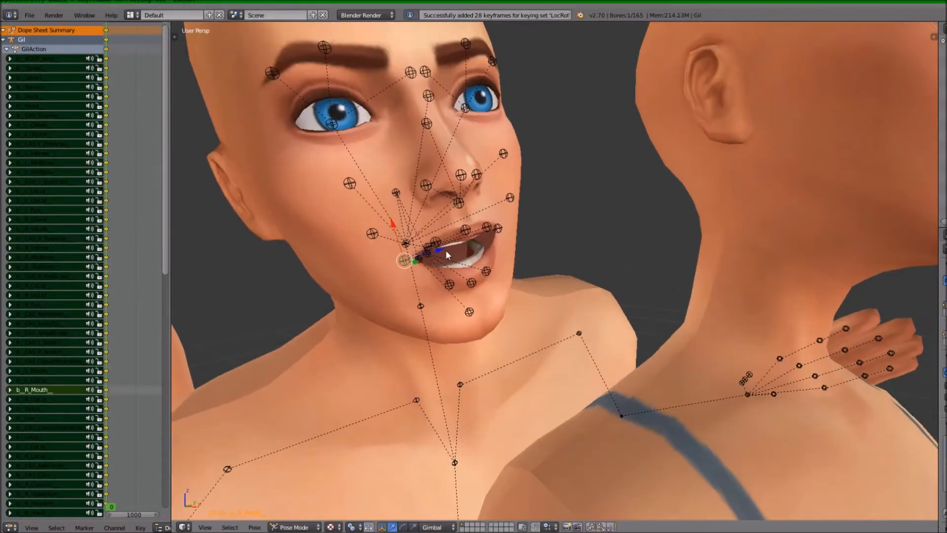
pyautogui.press('i')
pyautogui.rightClick(371, 222)
pyautogui.rightClick(418, 258)
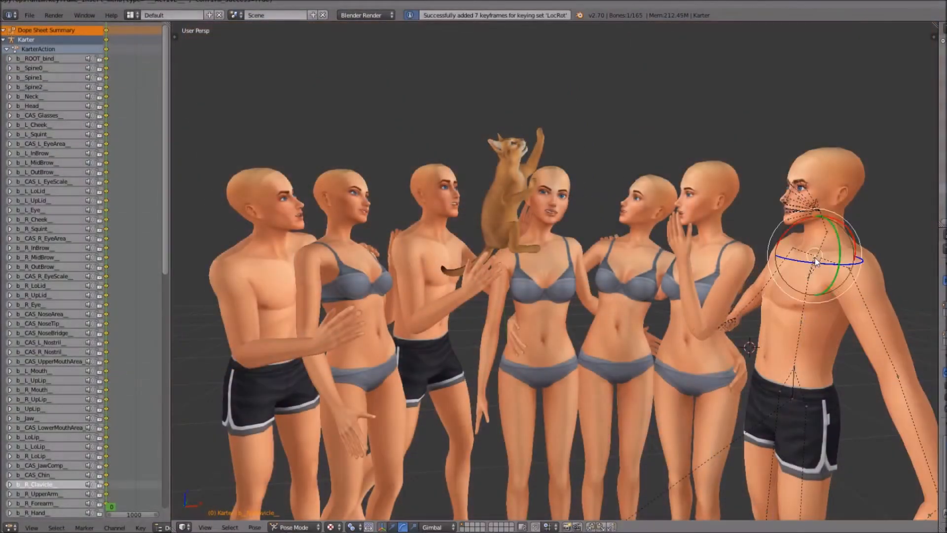
# Rotate the right hand and finger bones of the male rig at the end of the group, next to the whispering woman
pyautogui.rightClick(774, 280)
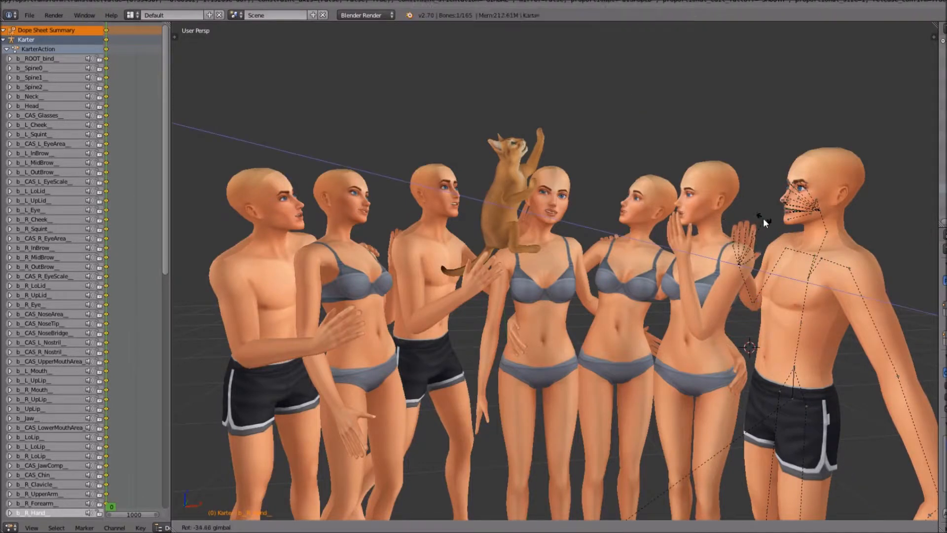
pyautogui.rightClick(789, 279)
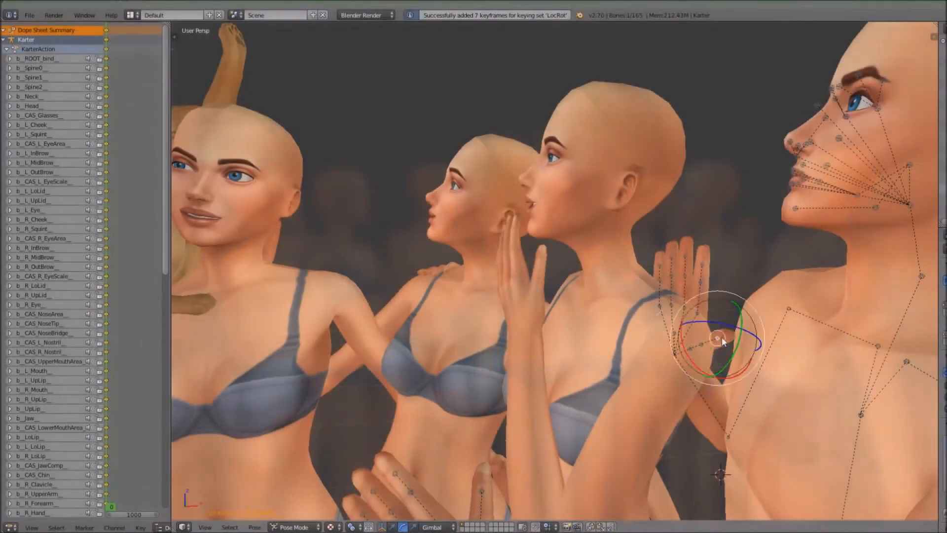
pyautogui.moveTo(691, 306); pyautogui.dragTo(647, 261)
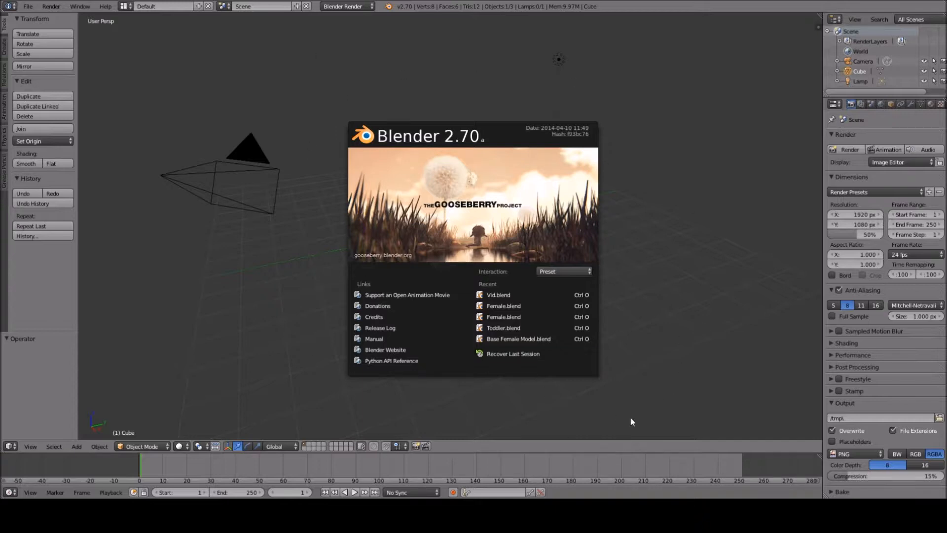
# Dismiss the splash screen in a new Blender session and change the 3D view into a Video Sequence Editor
pyautogui.click(315, 93)
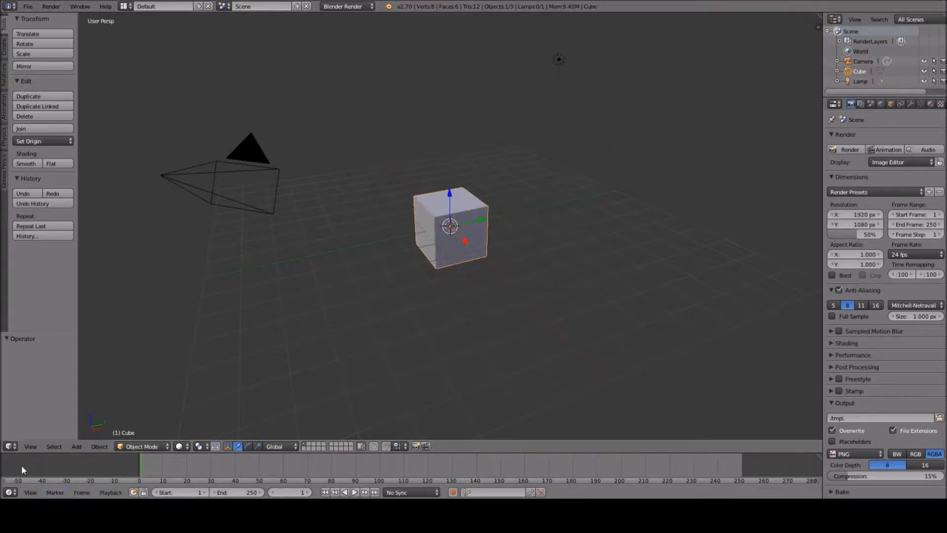
pyautogui.click(11, 446)
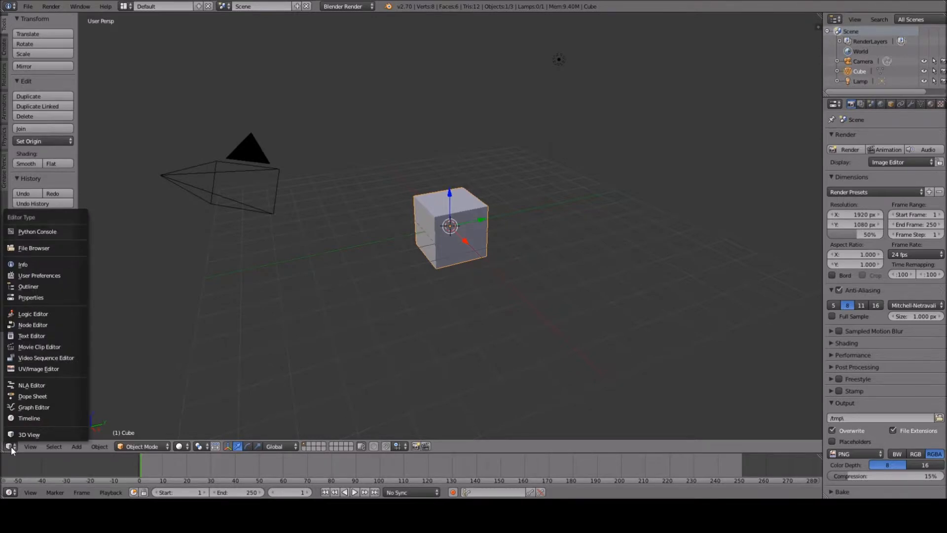
pyautogui.click(64, 357)
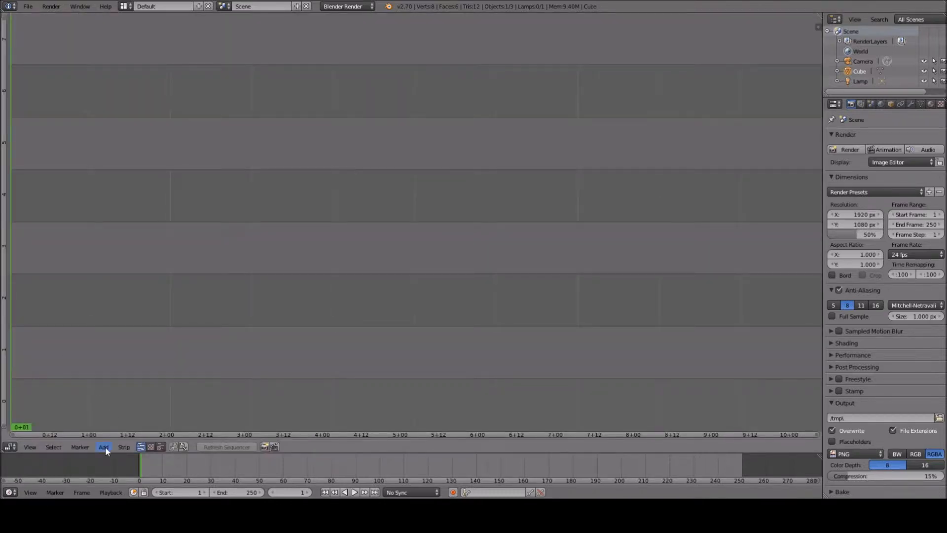
pyautogui.moveTo(704, 228); pyautogui.dragTo(718, 146, button='middle')
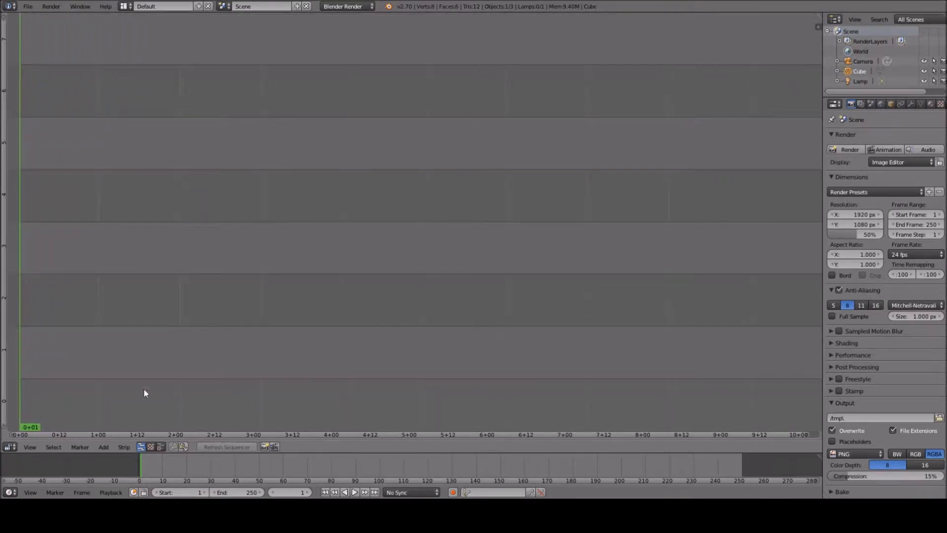
# Add the movie Video-53.avi from the TempTut folder on the Desktop as a strip in the sequencer
pyautogui.click(104, 447)
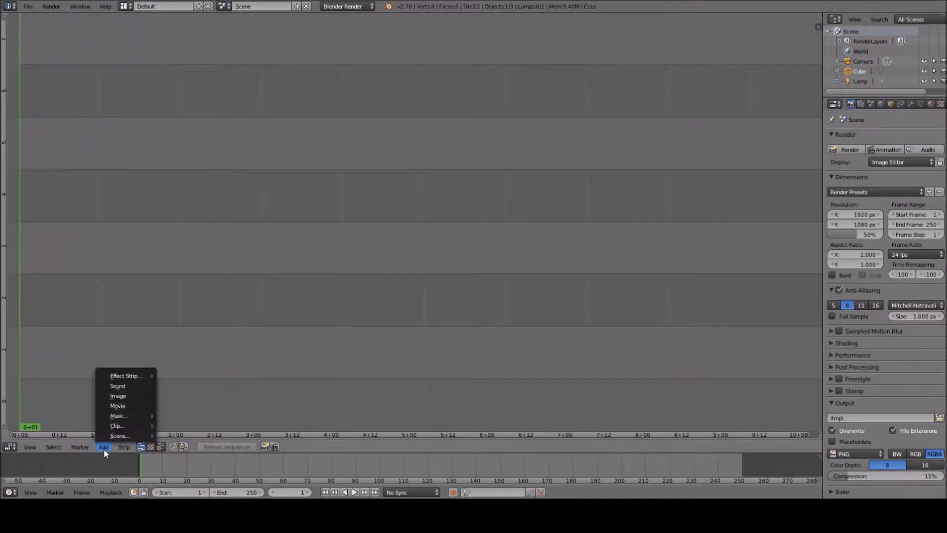
pyautogui.click(124, 405)
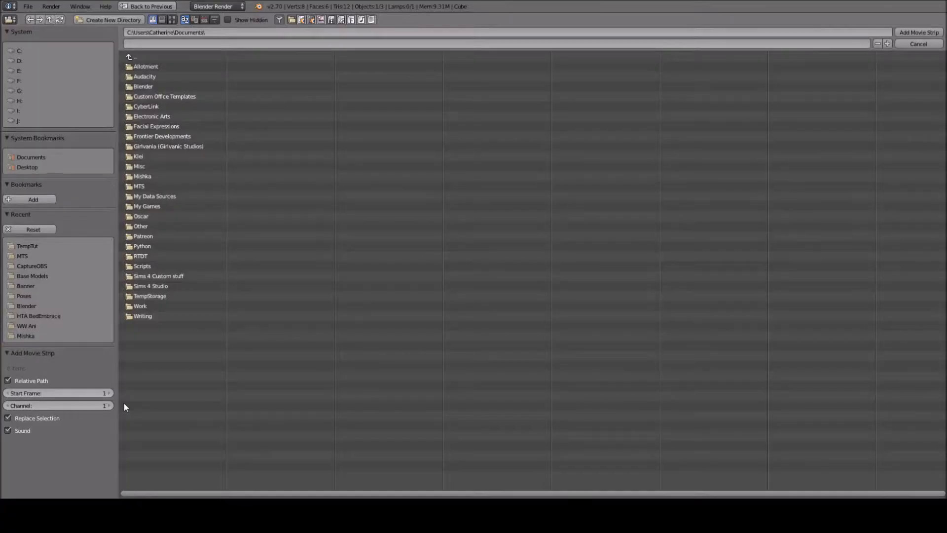
pyautogui.click(35, 166)
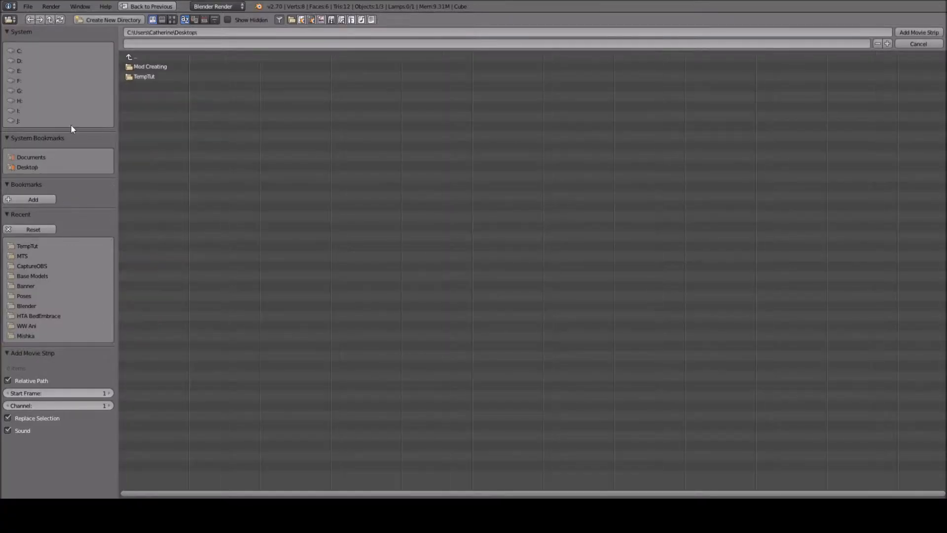
pyautogui.click(148, 76)
pyautogui.click(153, 66)
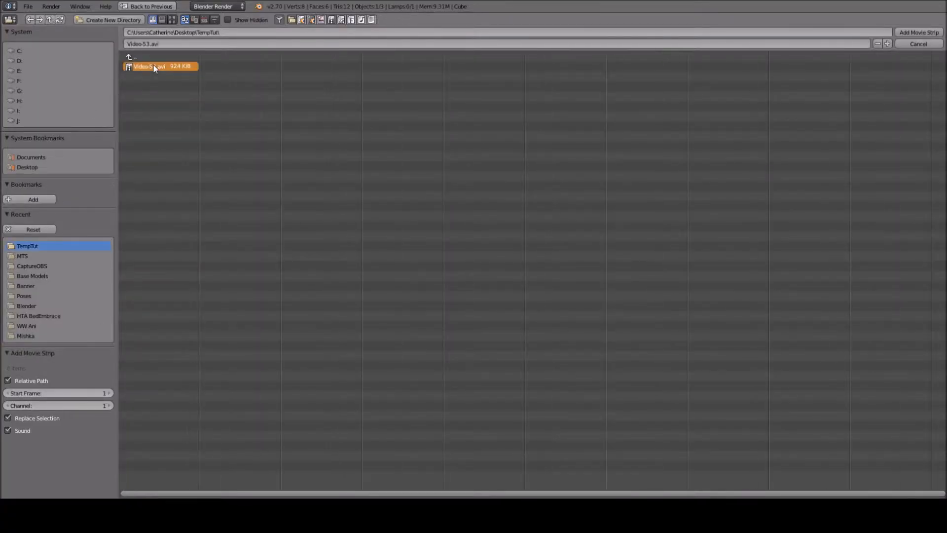
pyautogui.click(906, 34)
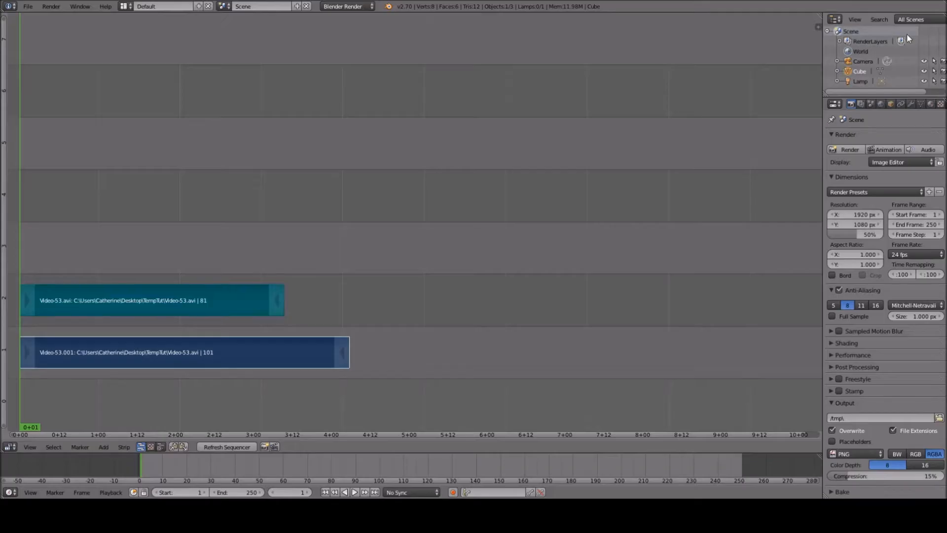
# Show the video preview together with the sequencer and enlarge both the preview area and its picture
pyautogui.rightClick(147, 302)
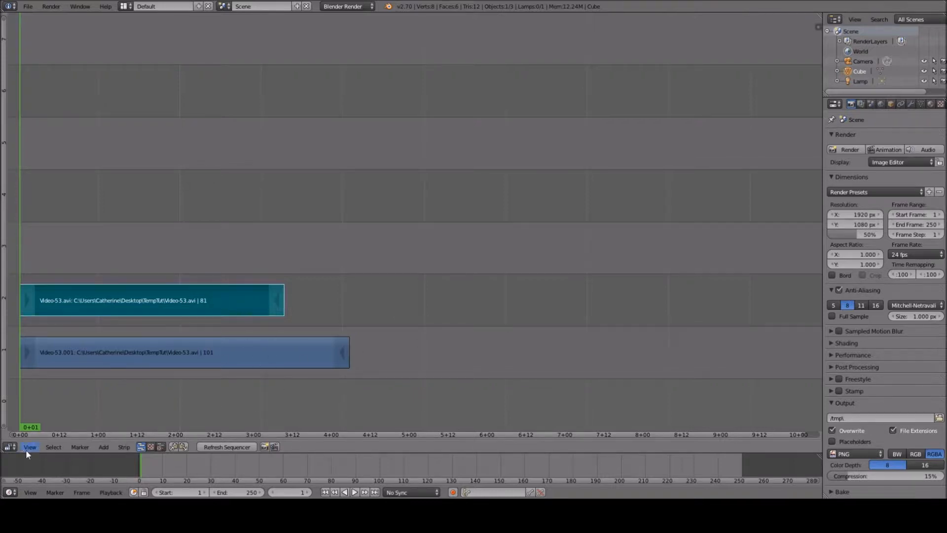
pyautogui.click(161, 447)
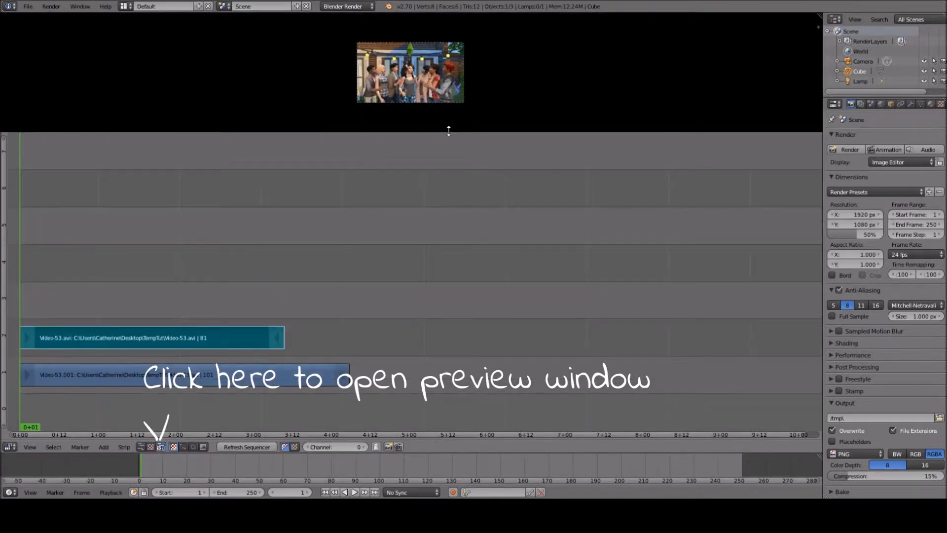
pyautogui.moveTo(449, 130); pyautogui.dragTo(435, 260)
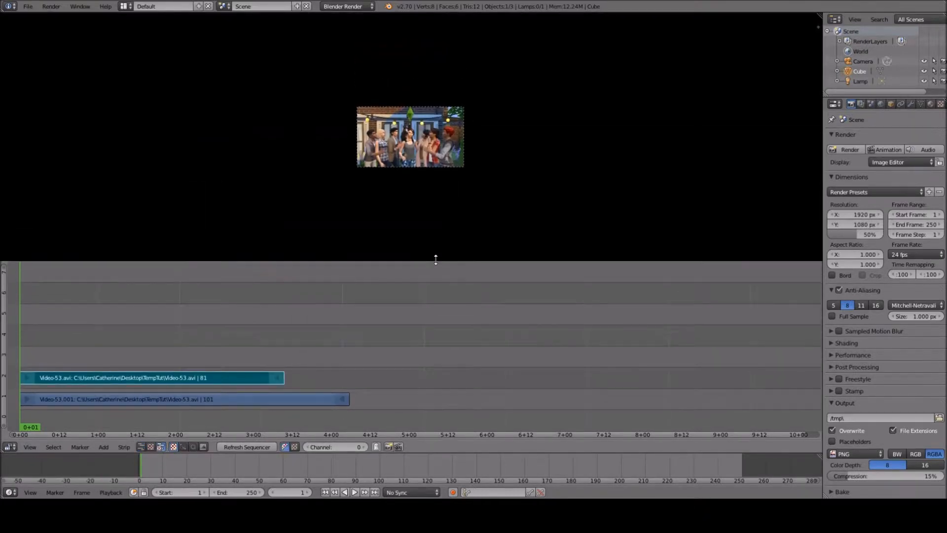
pyautogui.scroll(6, 431, 200)
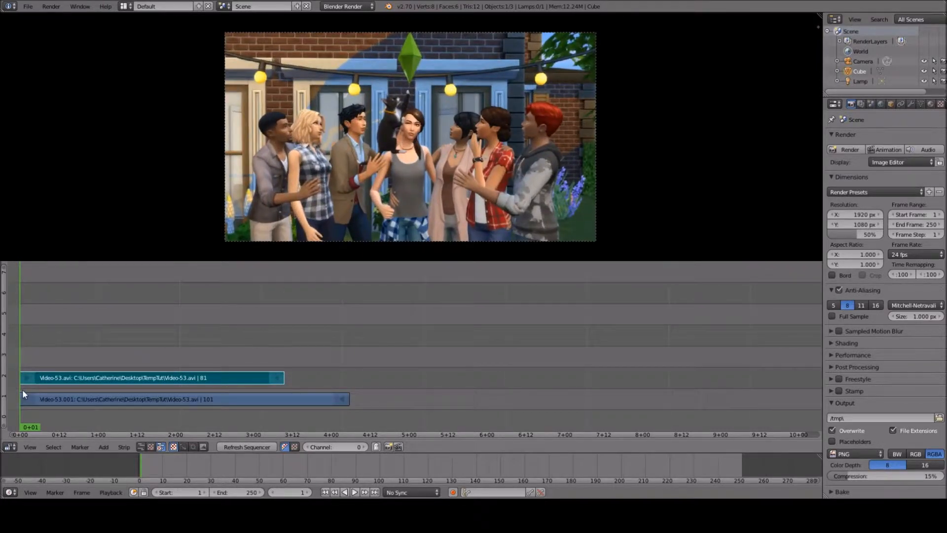
# Erase the audio strip of Video-53.avi from the sequencer
pyautogui.moveTo(20, 414)
pyautogui.mouseDown()
pyautogui.moveTo(349, 402)
pyautogui.moveTo(19, 424)
pyautogui.mouseUp()
pyautogui.press('x')
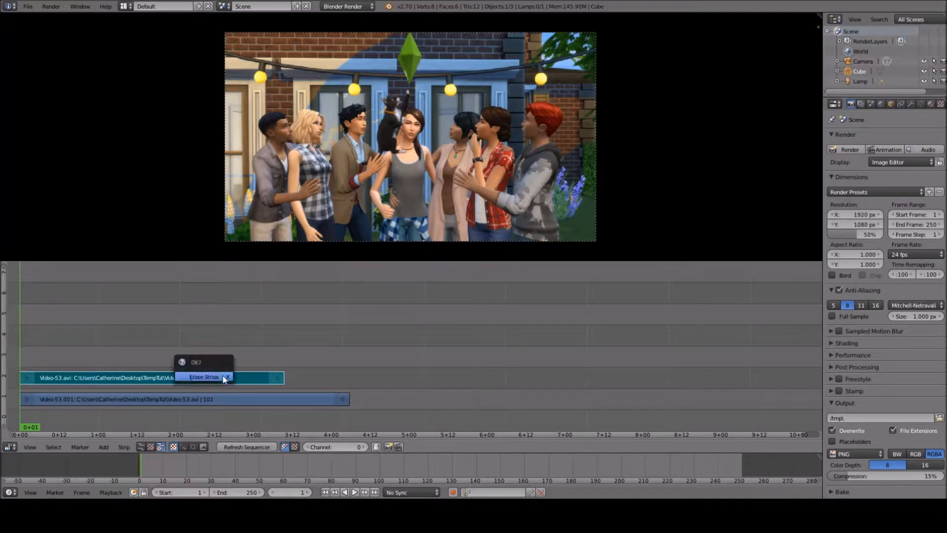
pyautogui.click(211, 380)
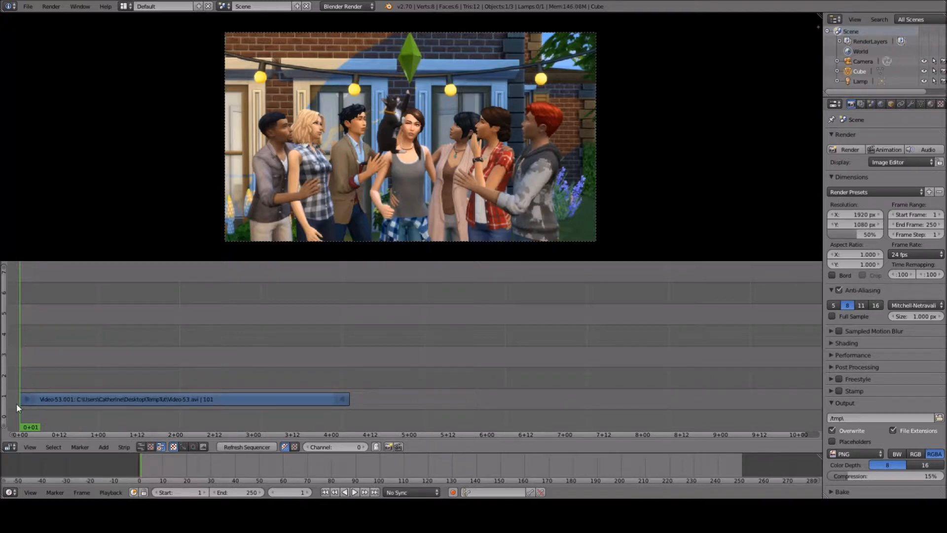
# Add the image Title2.png from the TempTut folder as a strip above the video strip
pyautogui.moveTo(22, 407)
pyautogui.mouseDown()
pyautogui.moveTo(282, 401)
pyautogui.moveTo(20, 421)
pyautogui.mouseUp()
pyautogui.click(105, 447)
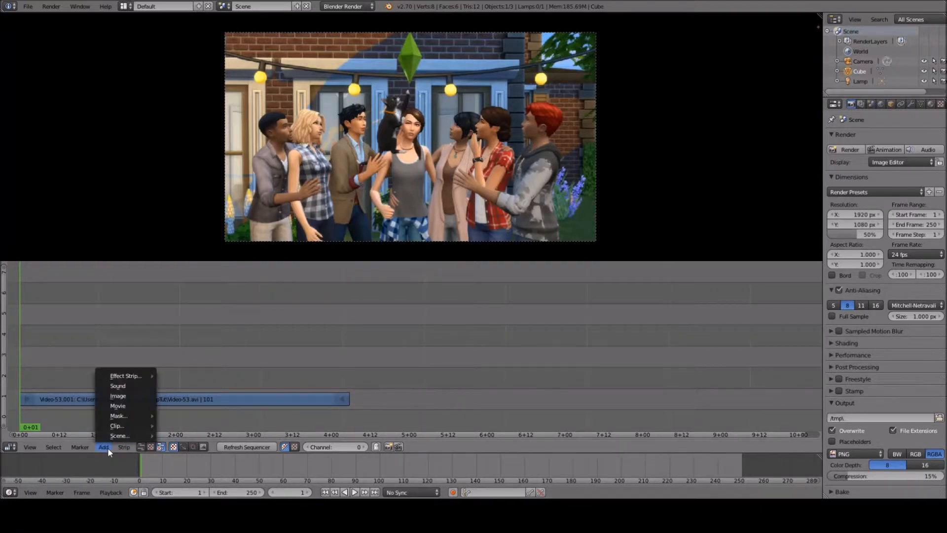
pyautogui.click(138, 397)
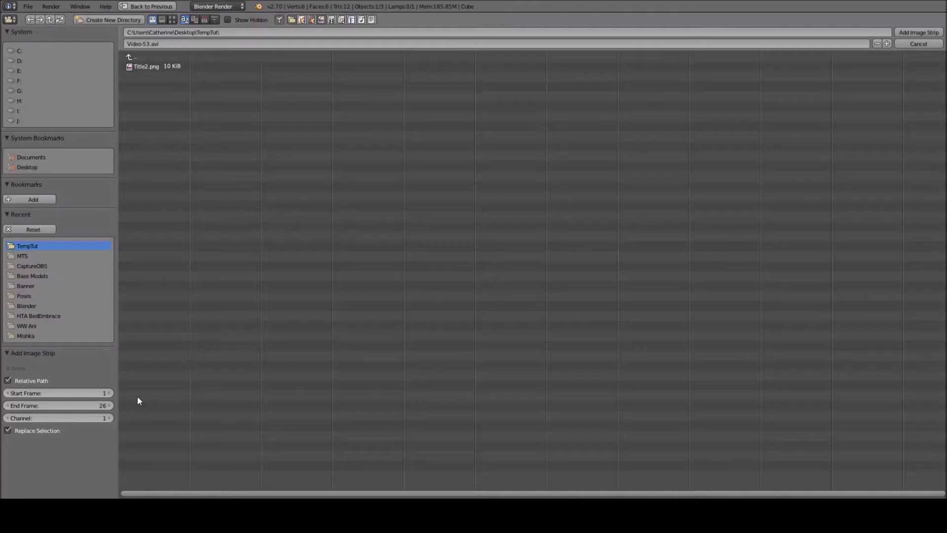
pyautogui.click(143, 66)
pyautogui.click(903, 32)
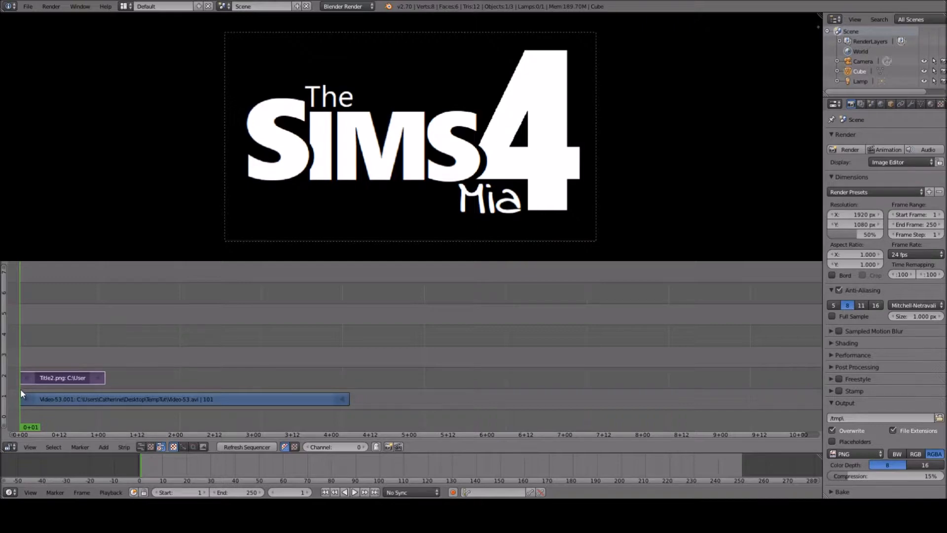
# Move the playhead to frame 10 and set the Title2.png strip's blend mode to Add
pyautogui.moveTo(20, 389); pyautogui.dragTo(49, 376)
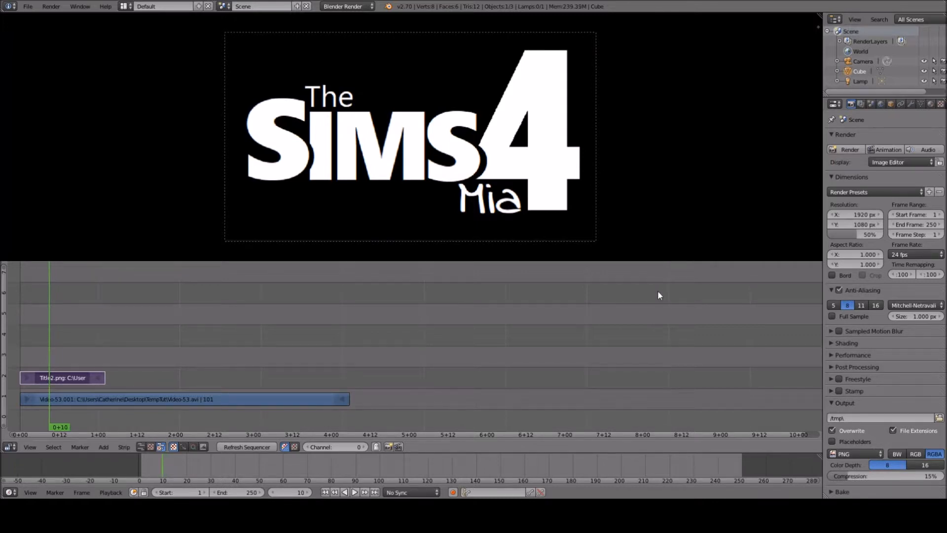
pyautogui.press('n')
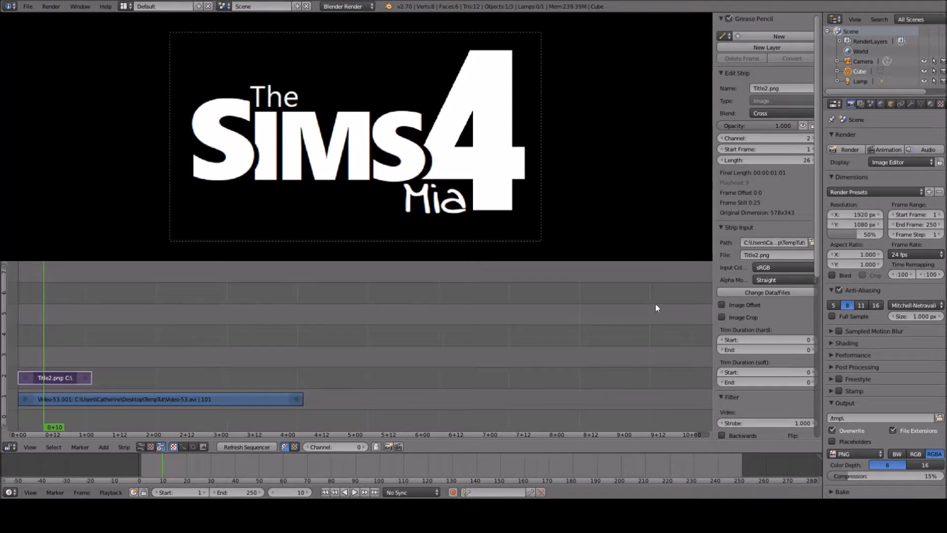
pyautogui.rightClick(57, 378)
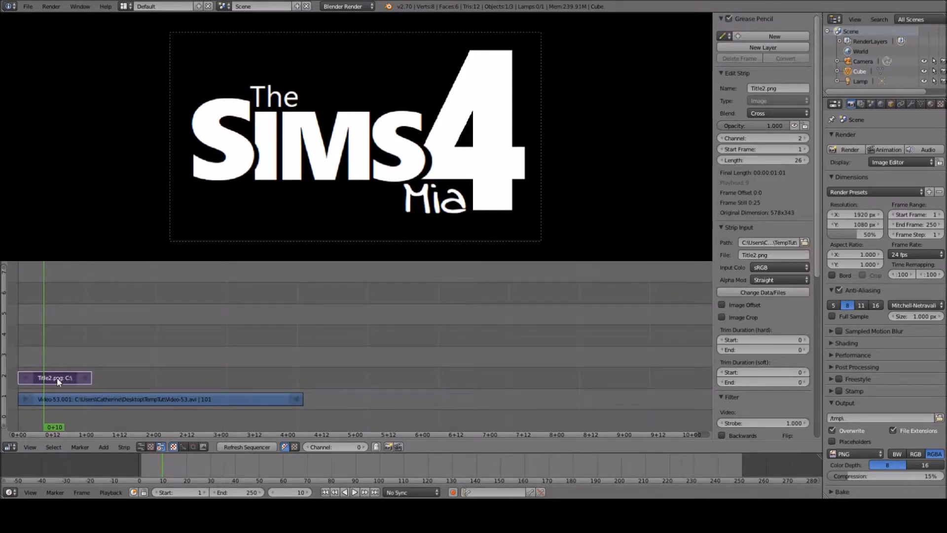
pyautogui.click(758, 115)
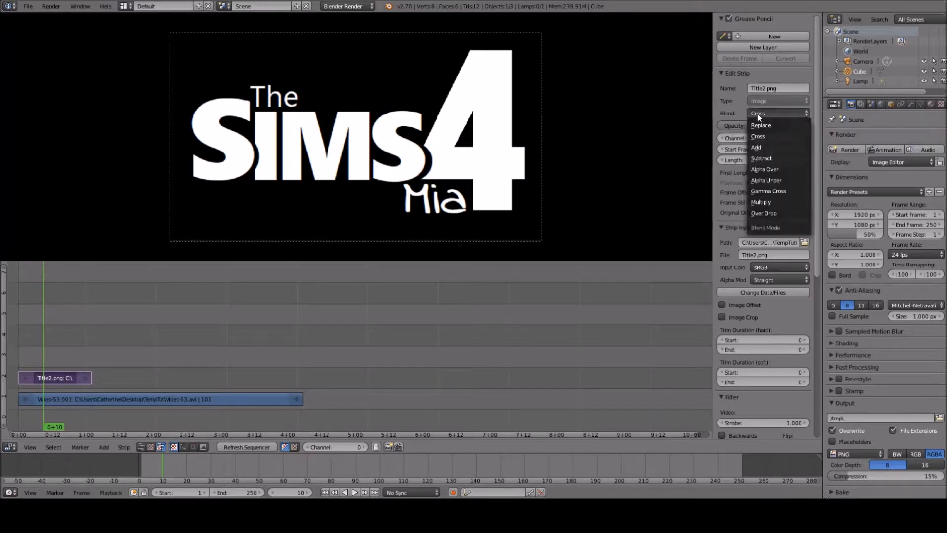
pyautogui.click(759, 146)
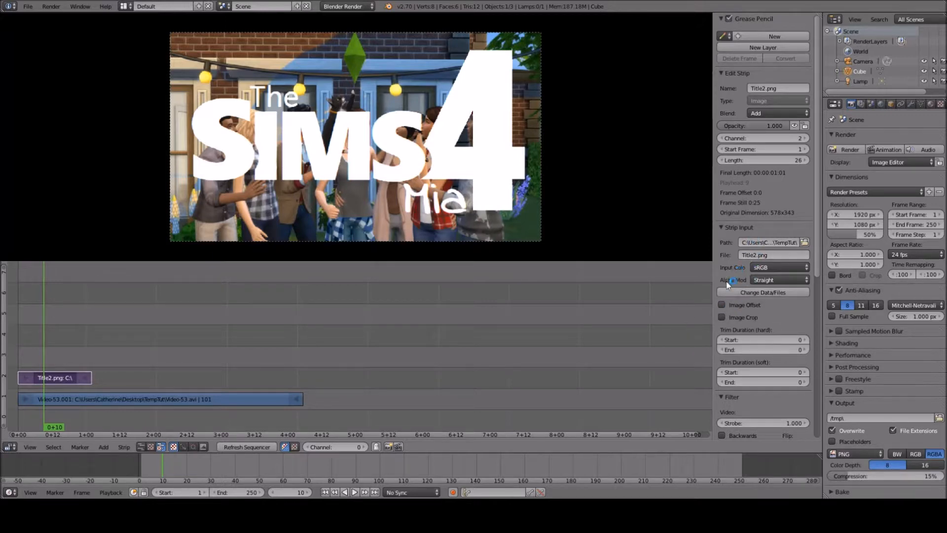
# Enable Image Offset for the Title2.png strip and set it to X 670 and Y 764
pyautogui.scroll(-6, 766, 308)
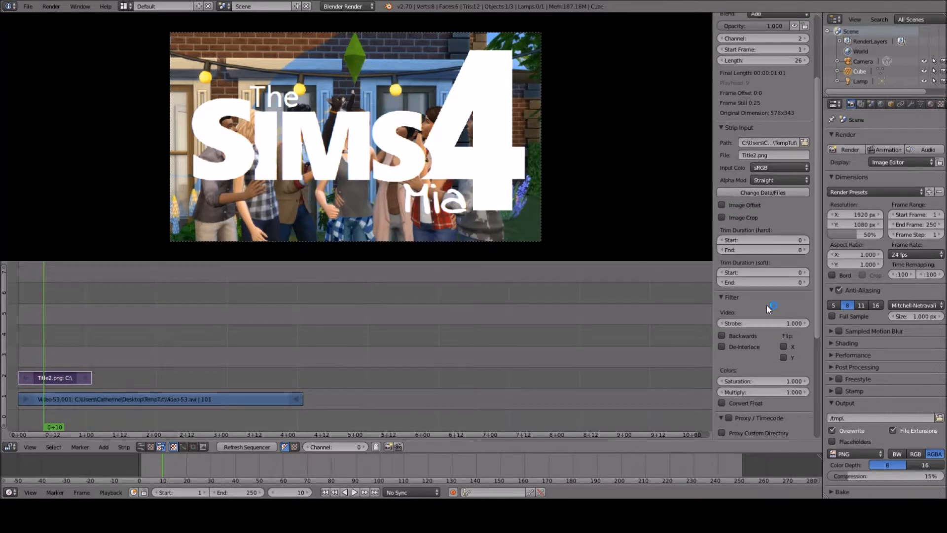
pyautogui.scroll(-6, 767, 304)
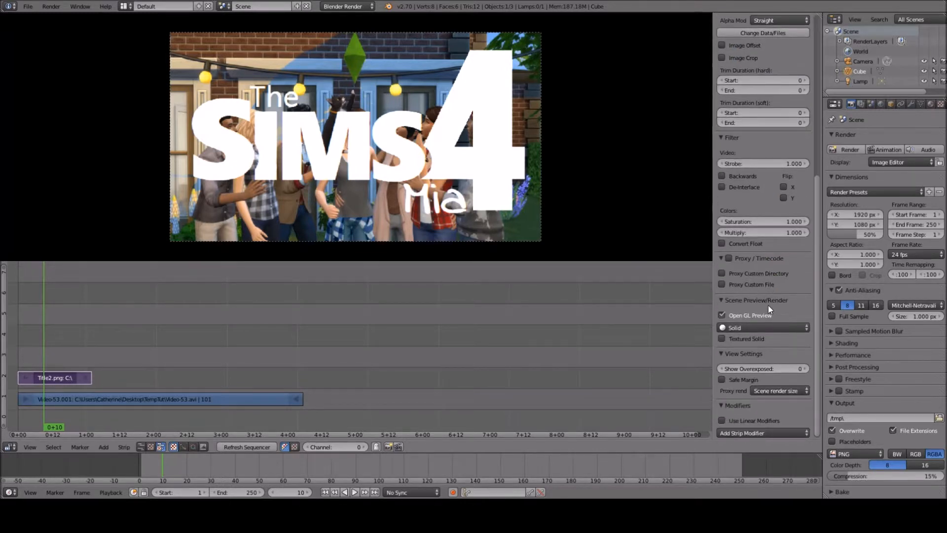
pyautogui.scroll(10, 768, 305)
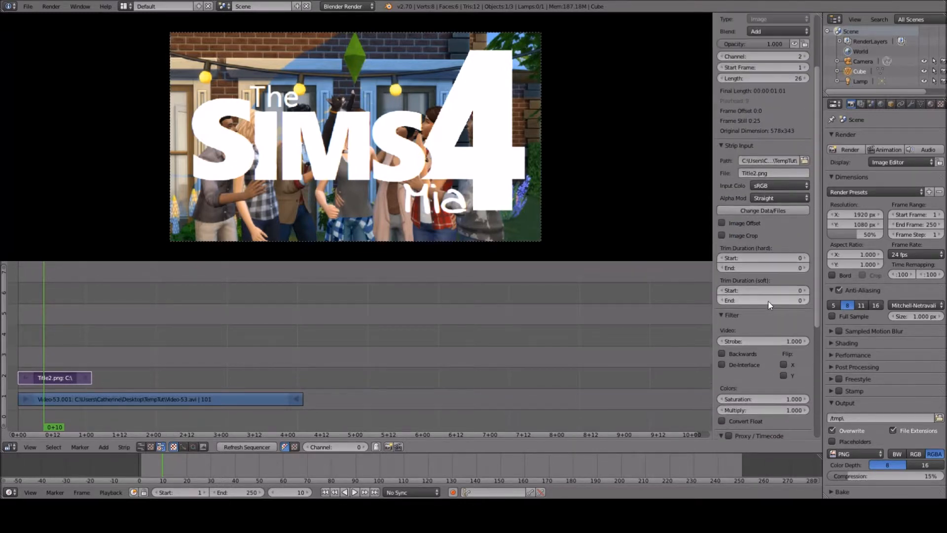
pyautogui.scroll(1, 768, 301)
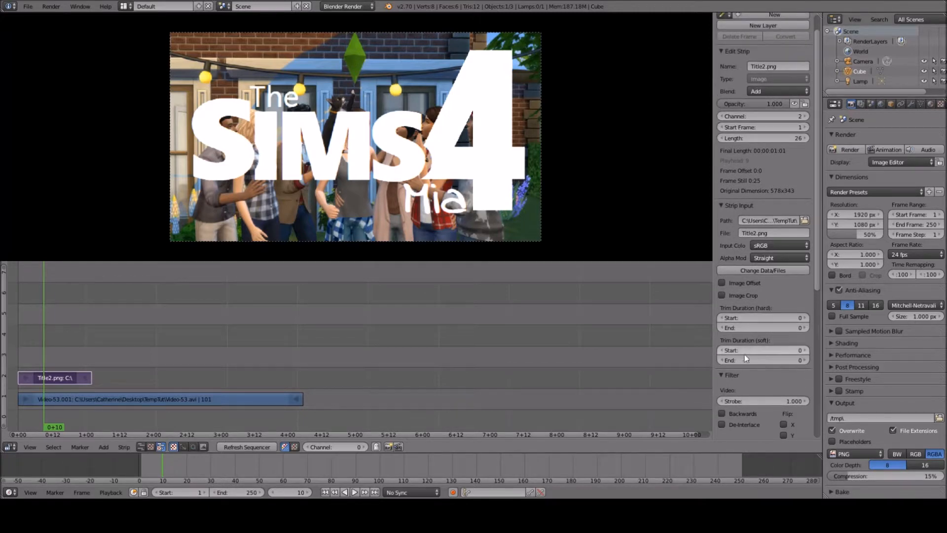
pyautogui.click(723, 283)
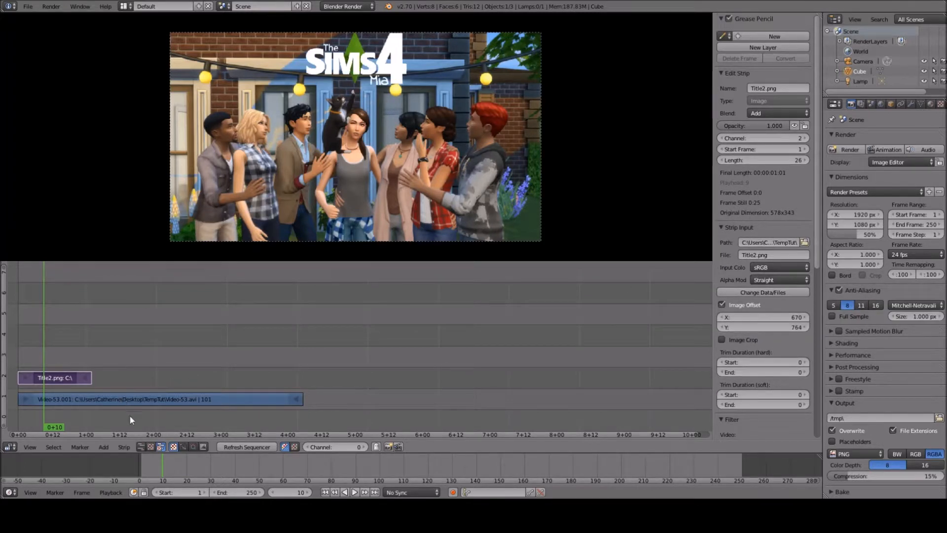
# Add a Transform effect strip for the Title2.png strip and set its blend mode to Add
pyautogui.click(103, 447)
pyautogui.moveTo(144, 378)
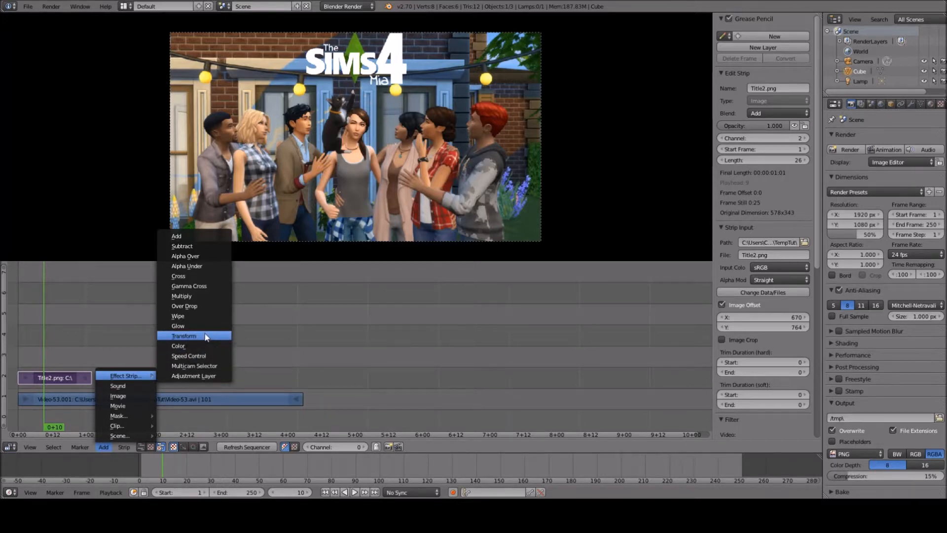
pyautogui.click(206, 336)
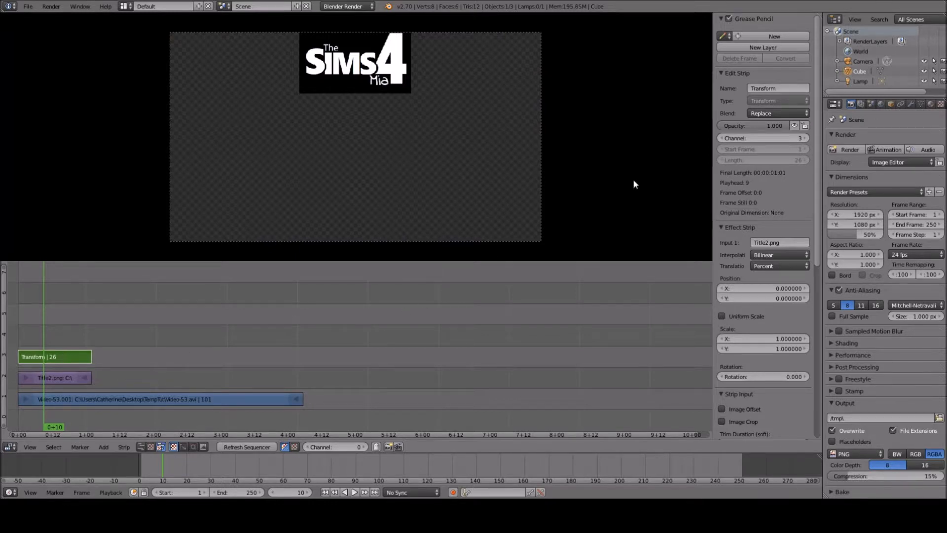
pyautogui.click(776, 114)
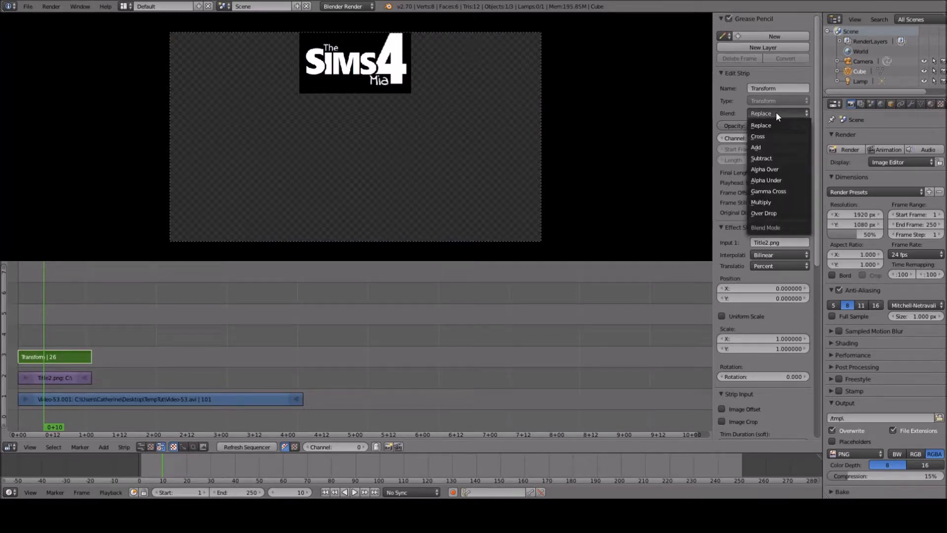
pyautogui.click(767, 144)
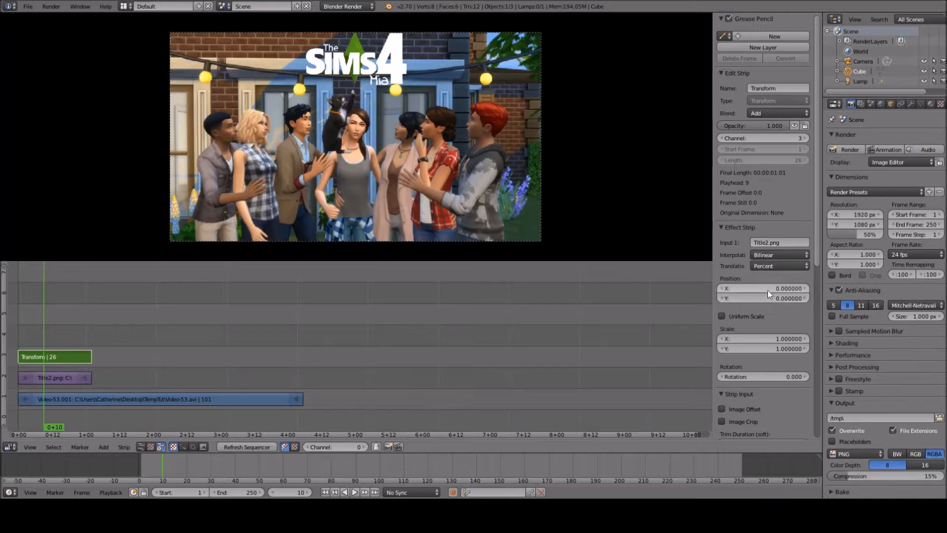
# Set the Transform strip's interpolation to Bicubic and scale it uniformly to 0.82
pyautogui.click(776, 255)
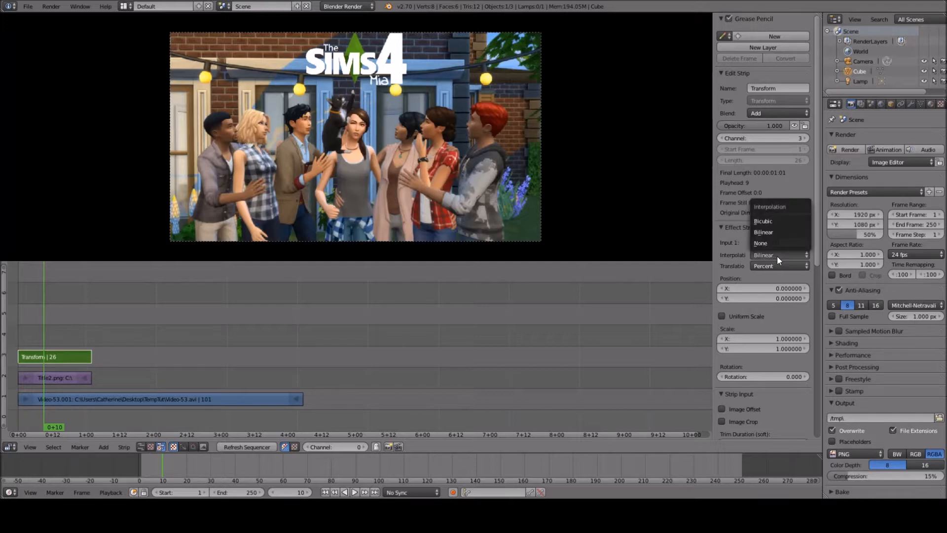
pyautogui.click(775, 221)
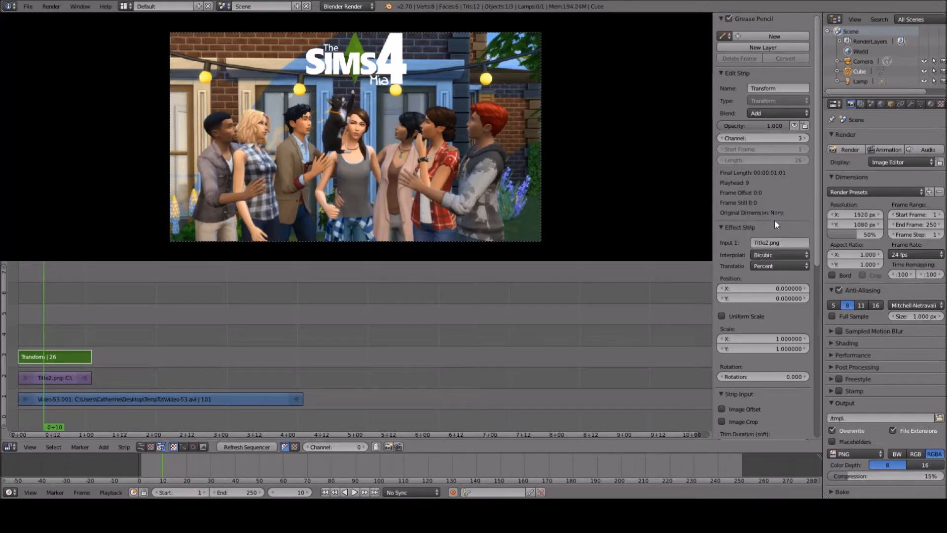
pyautogui.click(722, 316)
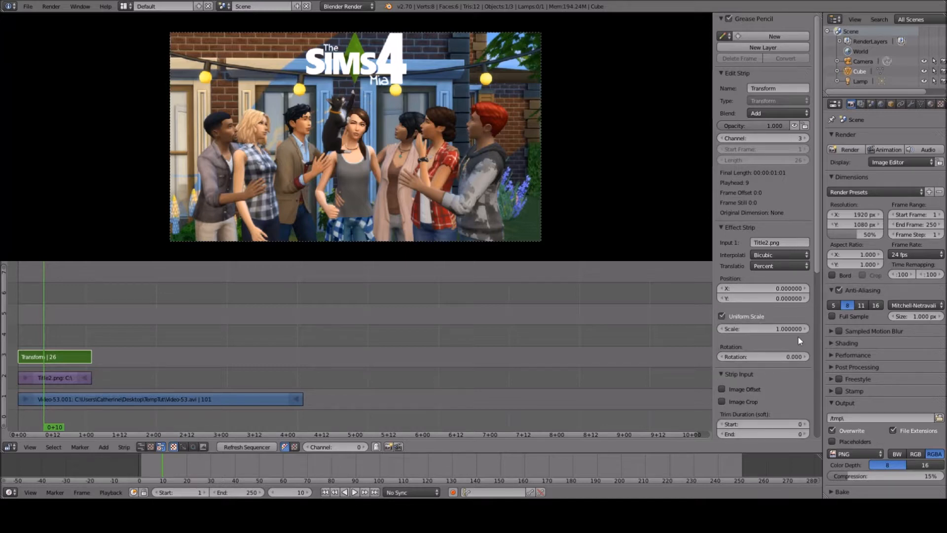
pyautogui.moveTo(772, 330); pyautogui.dragTo(746, 331)
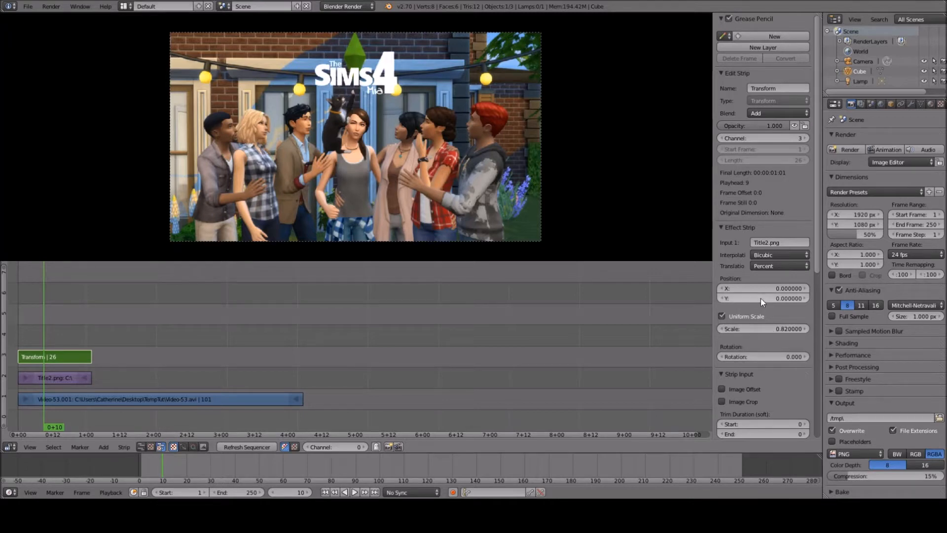
# Move the playhead to frame 18 and set the Transform strip's position to X -0.03 and Y 8.34
pyautogui.click(66, 402)
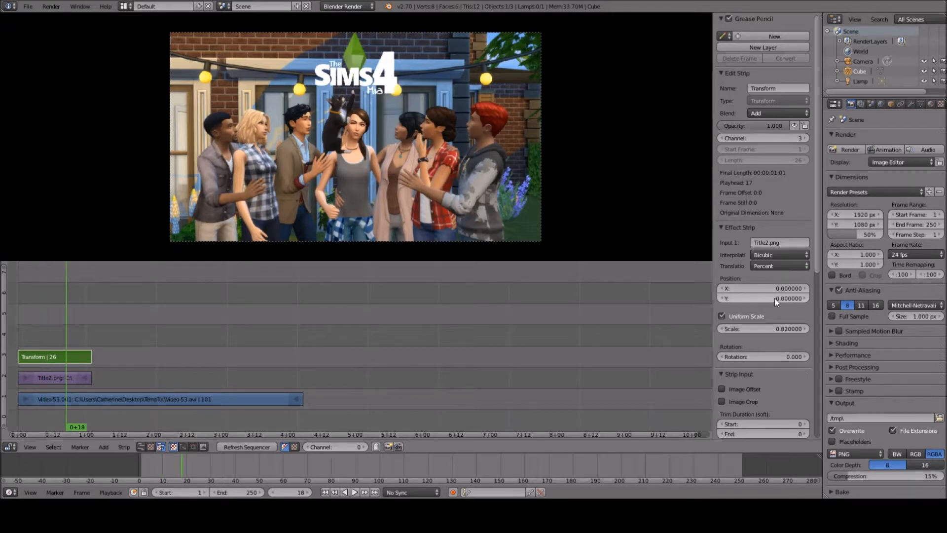
pyautogui.moveTo(764, 290); pyautogui.dragTo(813, 299)
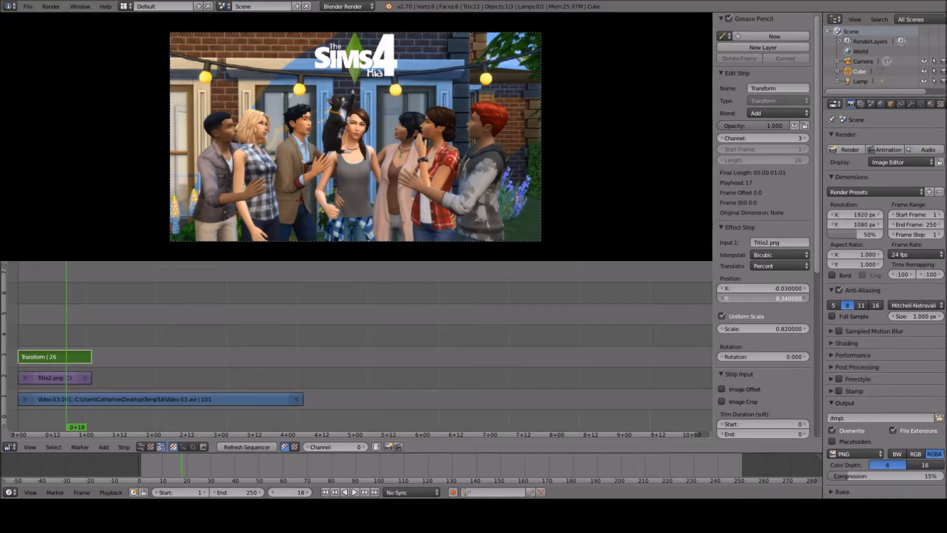
pyautogui.moveTo(813, 298); pyautogui.dragTo(813, 299)
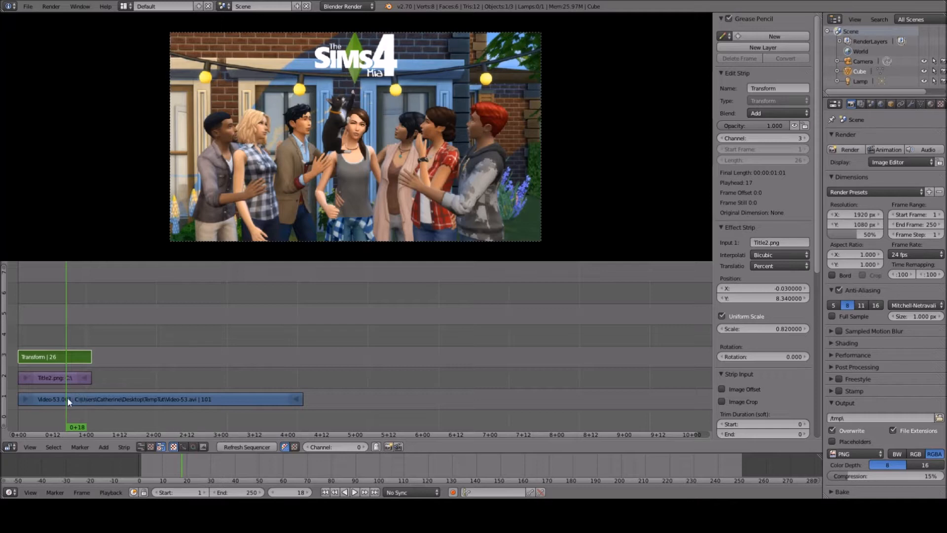
# Move the playhead to frame 31 and extend the end of the Title2.png strip to frame 90
pyautogui.moveTo(66, 398); pyautogui.dragTo(101, 411)
pyautogui.click(90, 378)
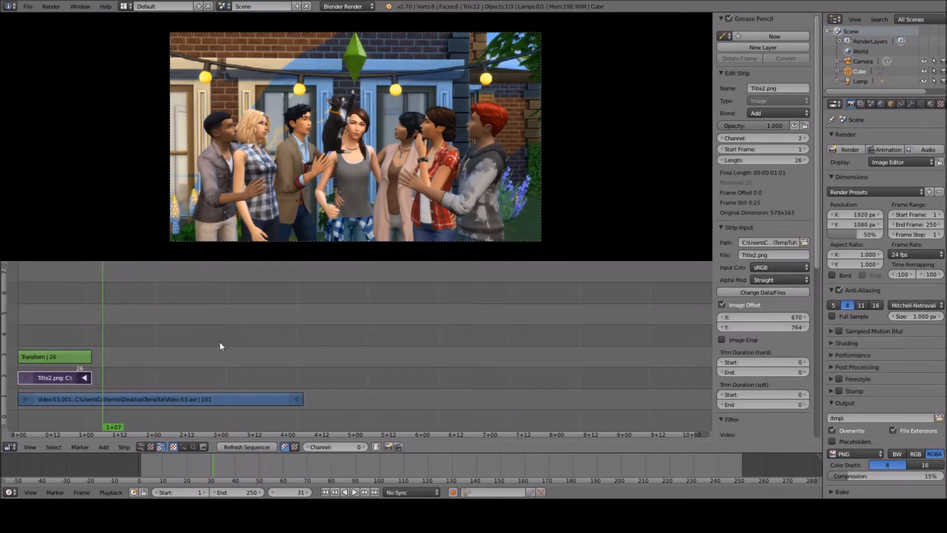
pyautogui.press('g')
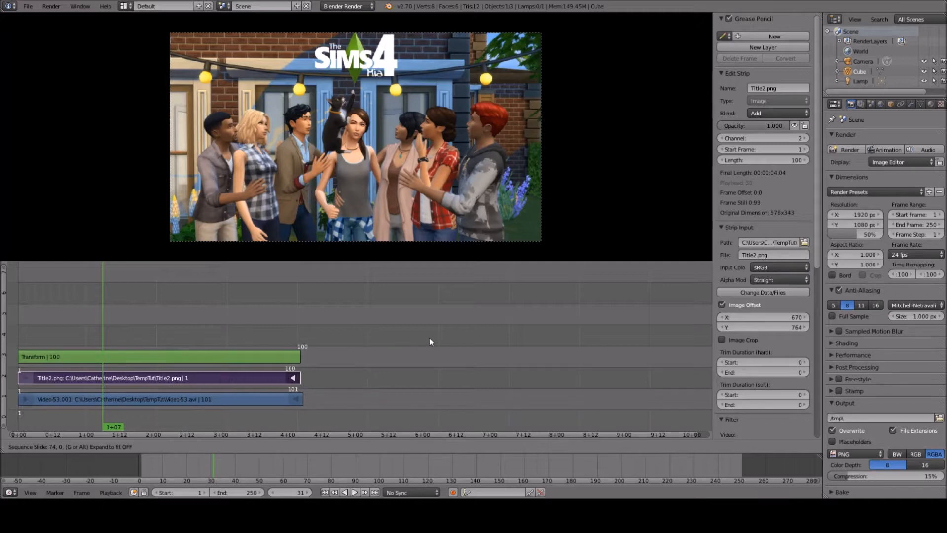
pyautogui.click(399, 337)
# Trim the end of the Video-53.001 strip back to frame 90
pyautogui.rightClick(297, 398)
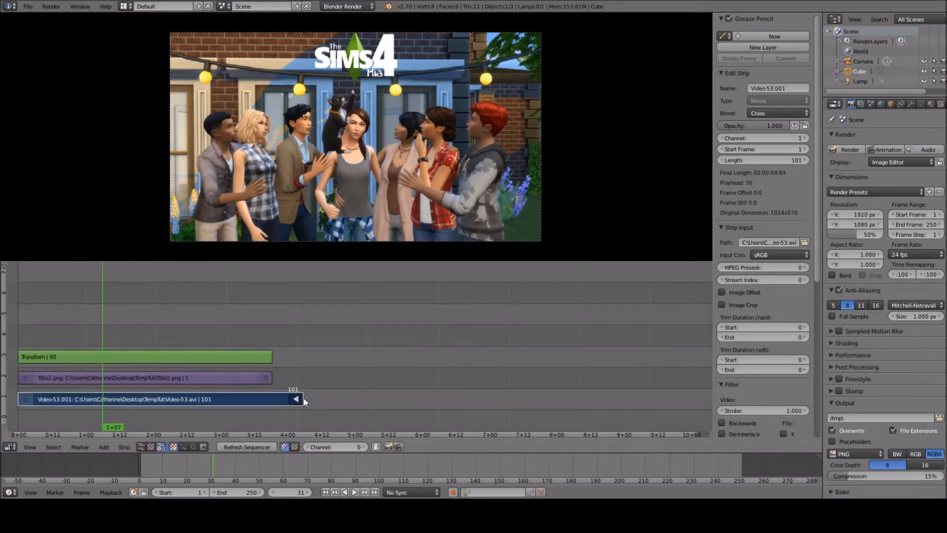
pyautogui.press('g')
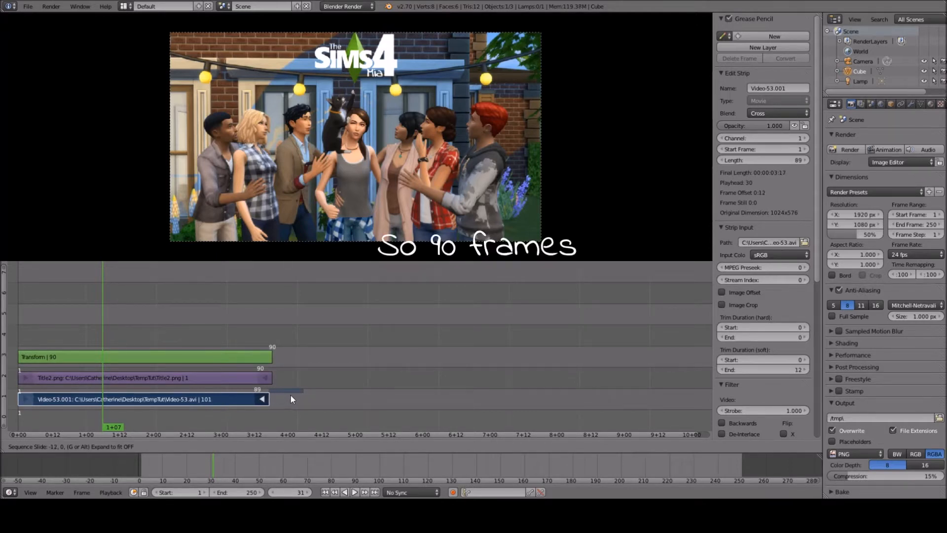
pyautogui.click(291, 395)
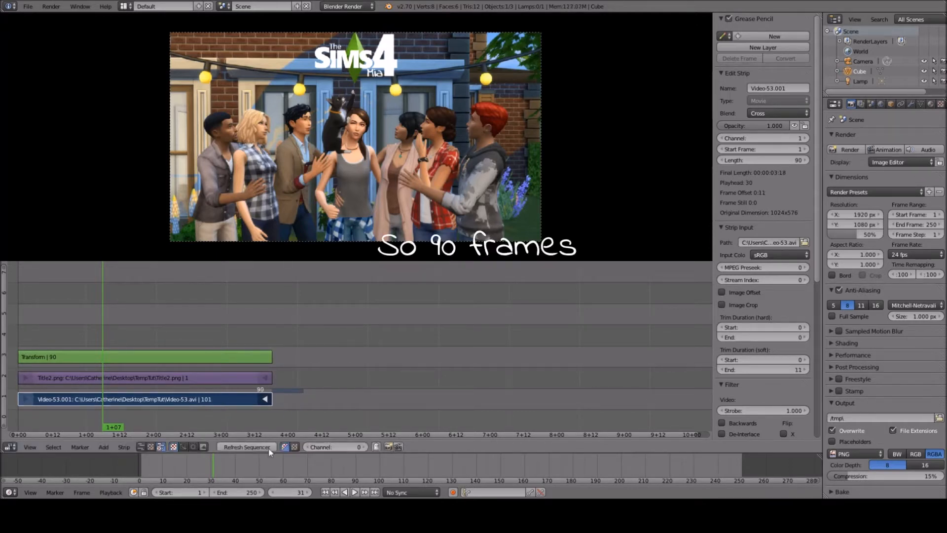
# Set the scene's end frame to 90 and the frame rate to 30 fps
pyautogui.click(237, 493)
pyautogui.write('90')
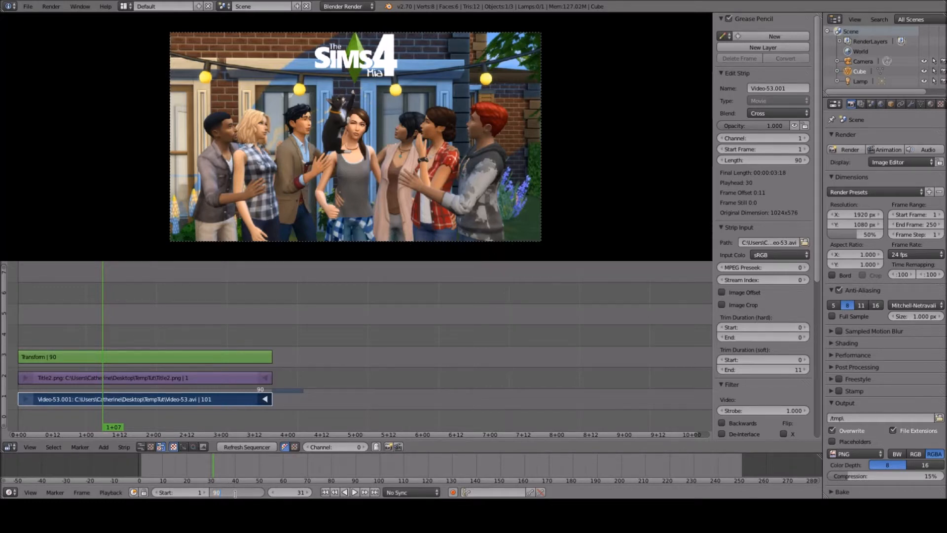
pyautogui.press('Return')
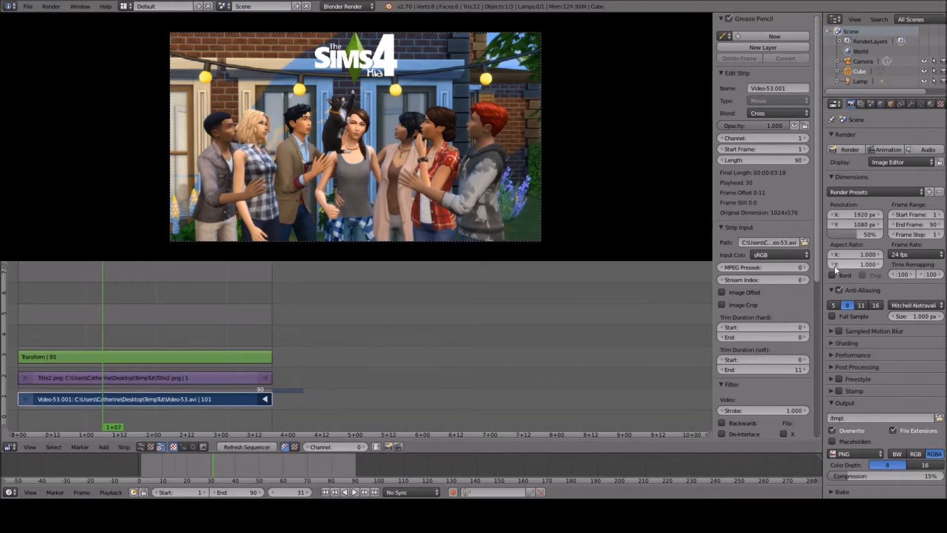
pyautogui.click(915, 254)
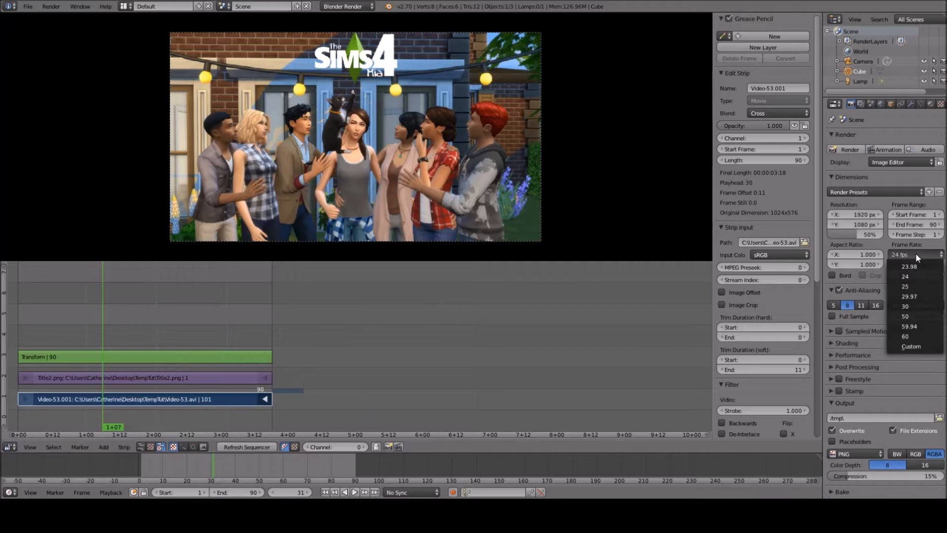
pyautogui.click(915, 306)
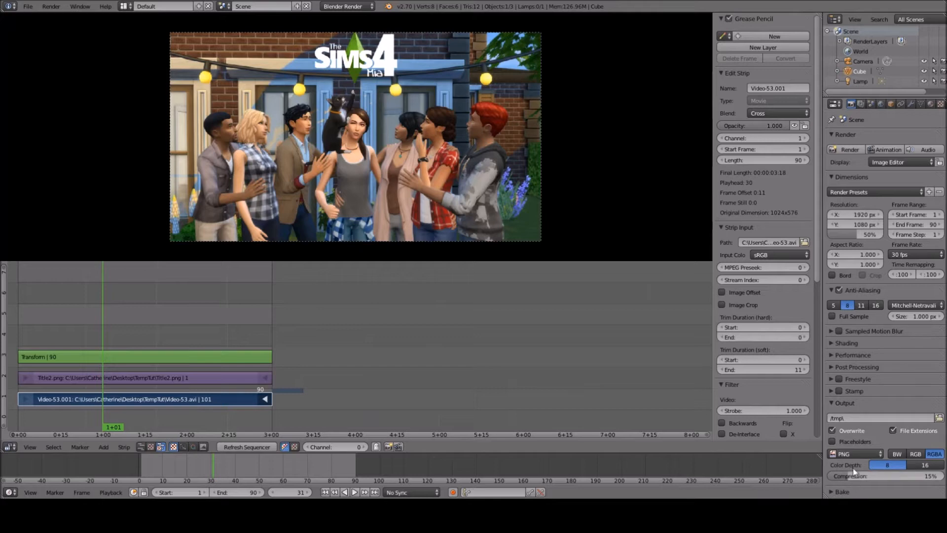
# Set the render output format to AVI JPEG and save it in the desktop's TempTut folder under the name Vid
pyautogui.click(846, 453)
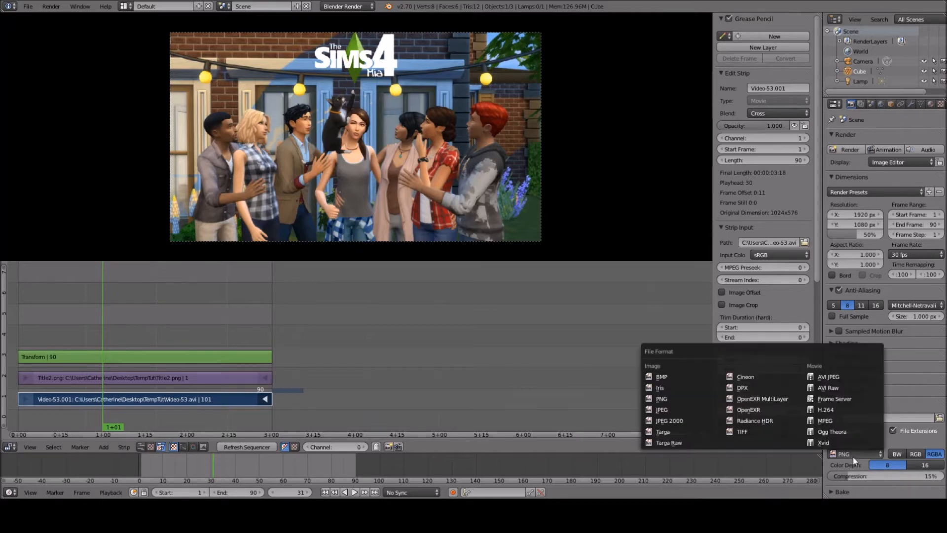
pyautogui.click(846, 378)
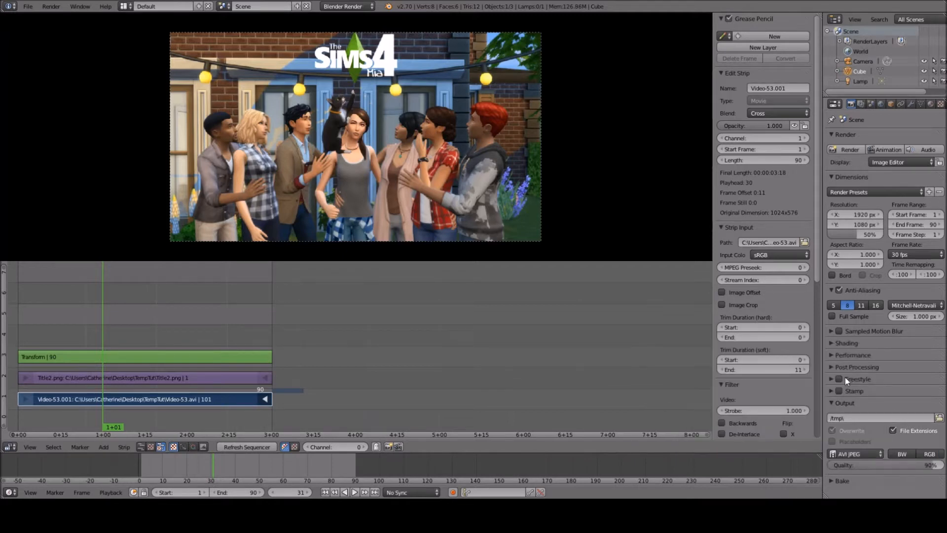
pyautogui.click(939, 418)
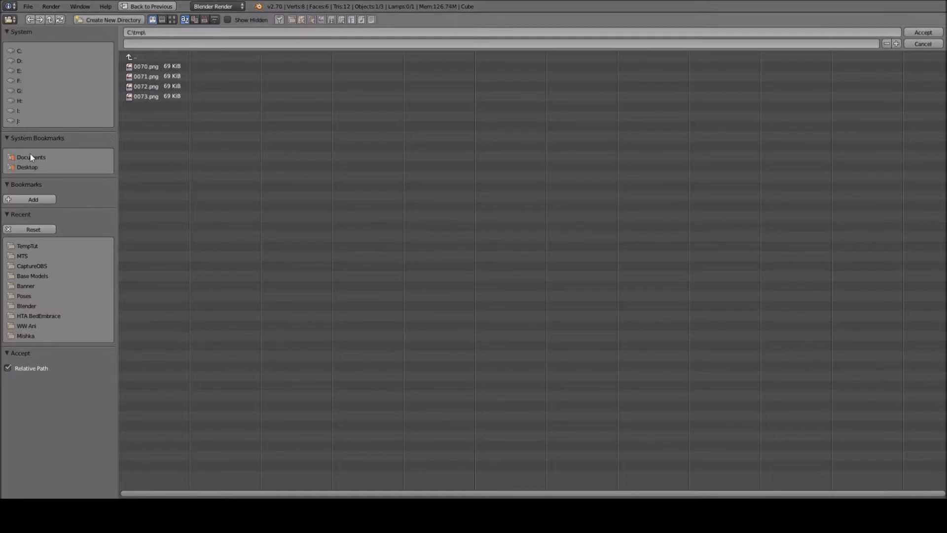
pyautogui.click(33, 168)
pyautogui.doubleClick(143, 76)
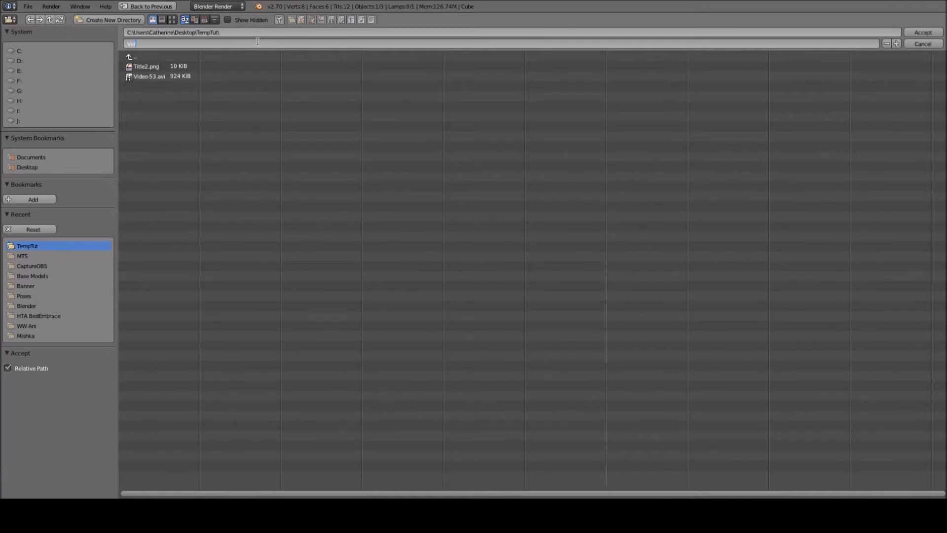
pyautogui.click(612, 400)
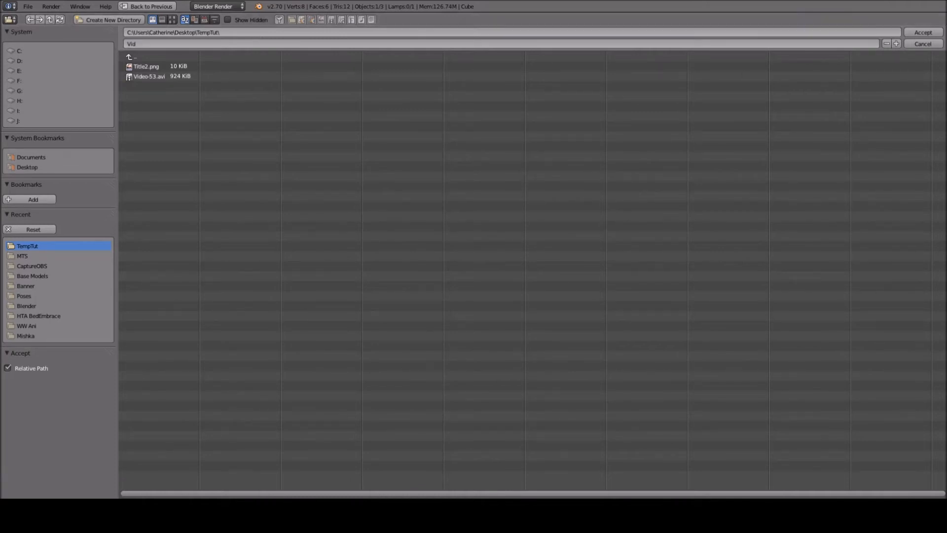
pyautogui.click(938, 33)
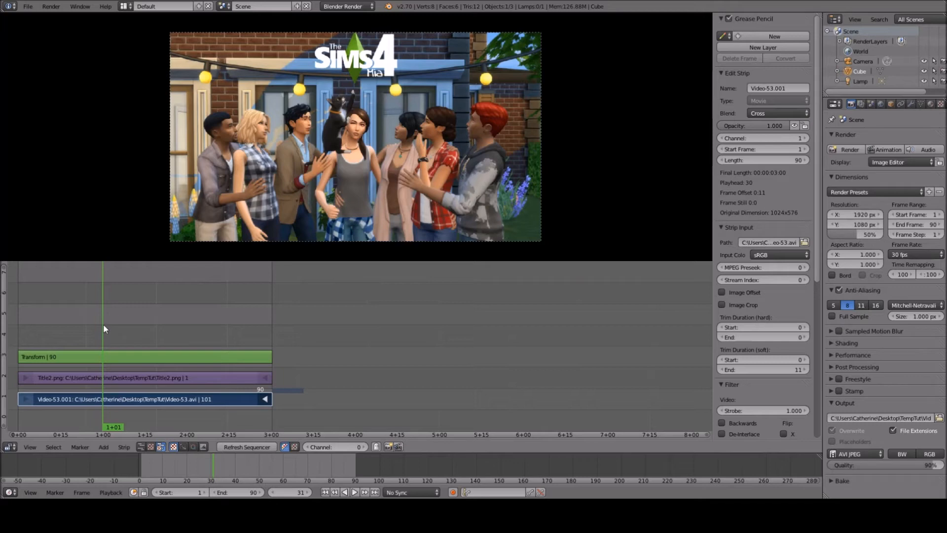
# Scrub the playhead to frame 77 to preview the composite, and render the animation
pyautogui.moveTo(103, 324); pyautogui.dragTo(232, 328)
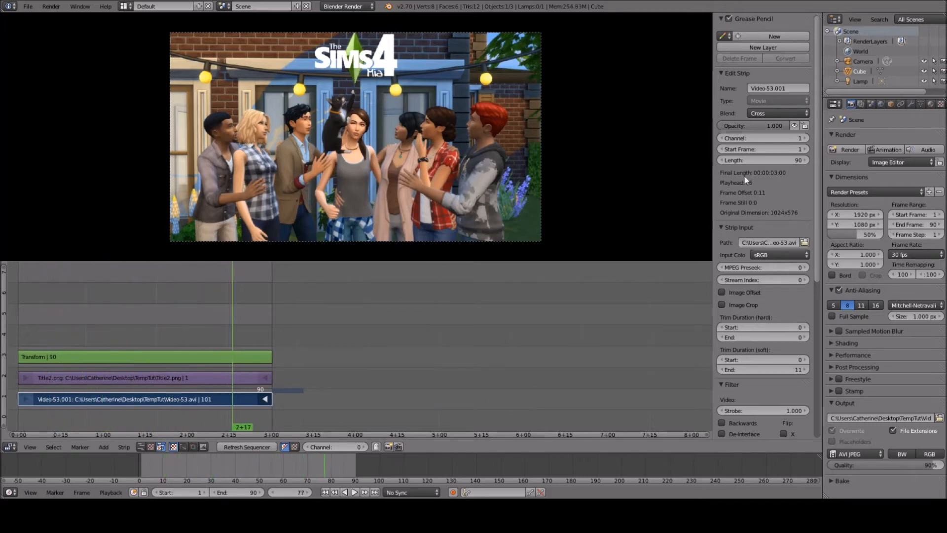
pyautogui.click(885, 149)
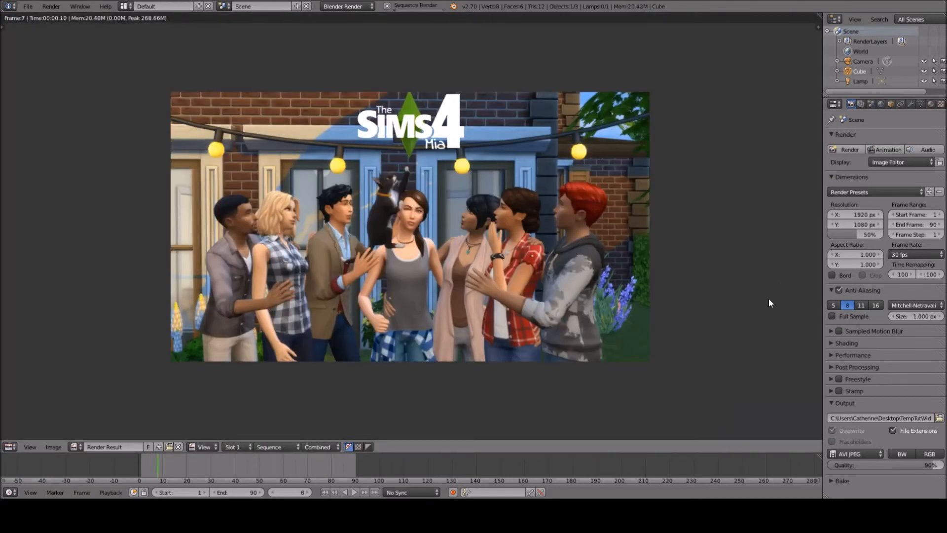